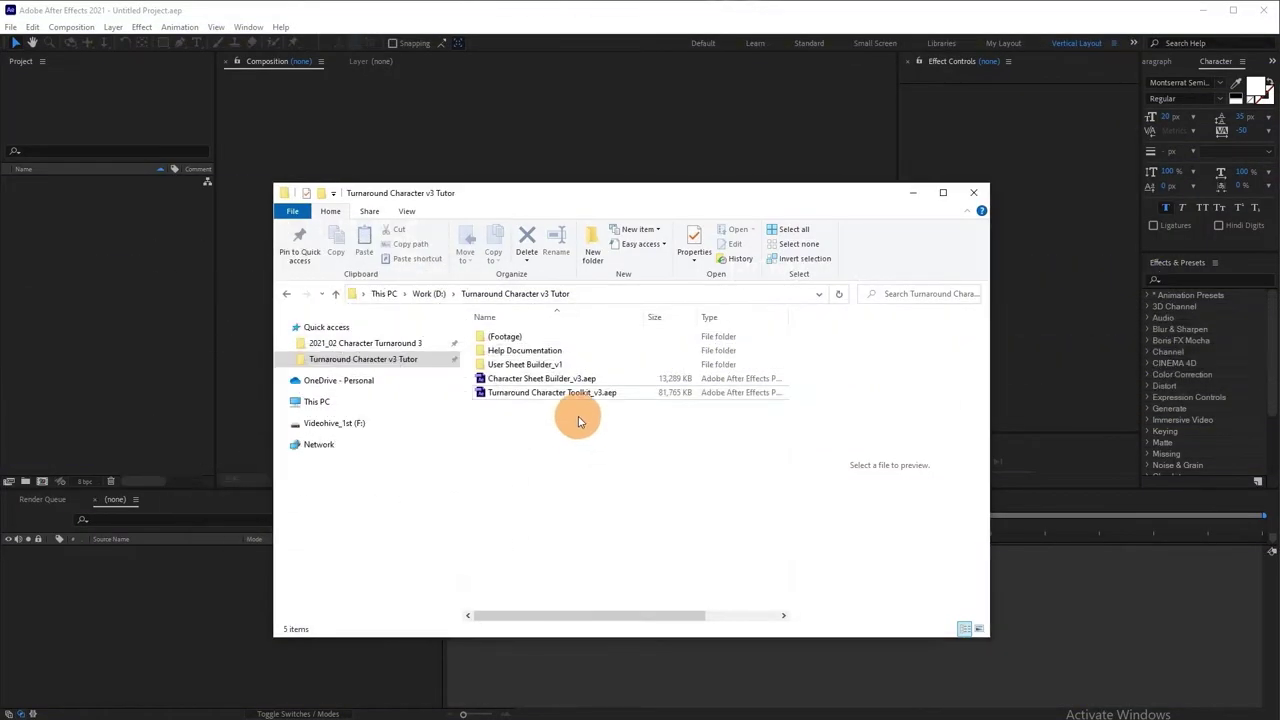
Step: Open the project Turnaround Character Toolkit_v3.aep and display its Act00_null action composition
{"action": "left_click", "coordinate": [590, 393]}
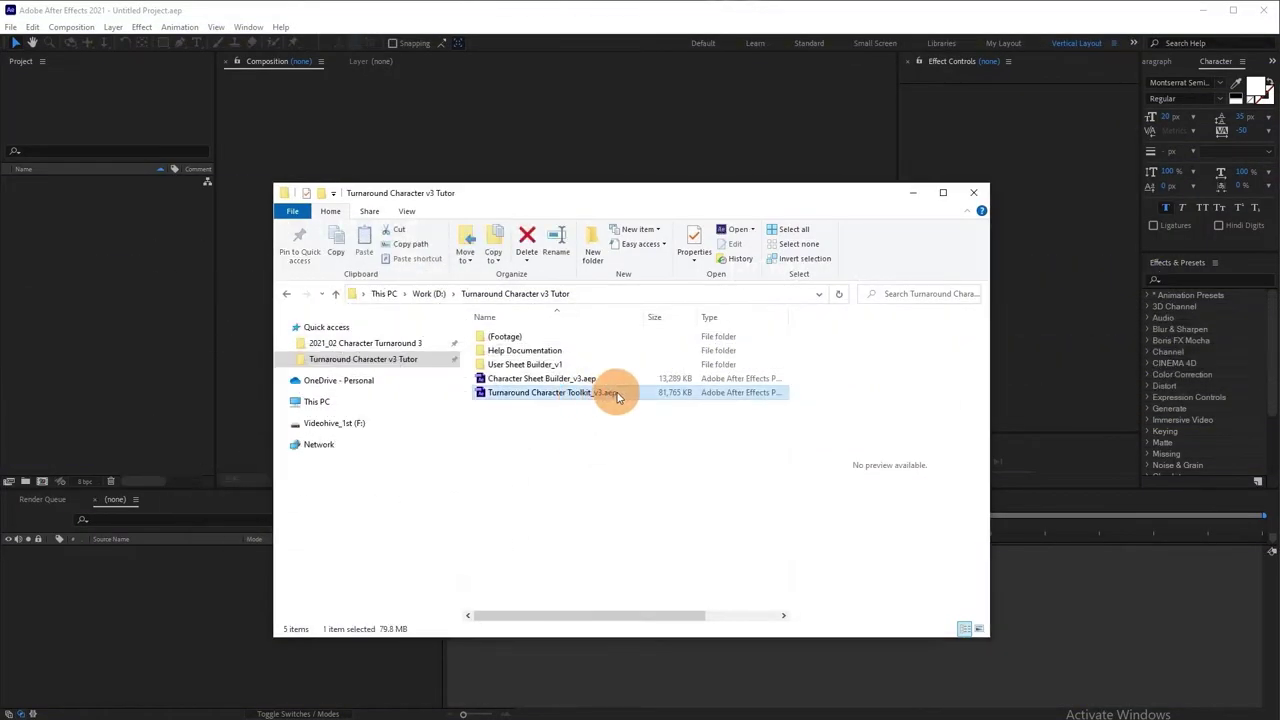
{"action": "right_click", "coordinate": [590, 393]}
{"action": "mouse_move", "coordinate": [580, 462]}
{"action": "left_click", "coordinate": [670, 463]}
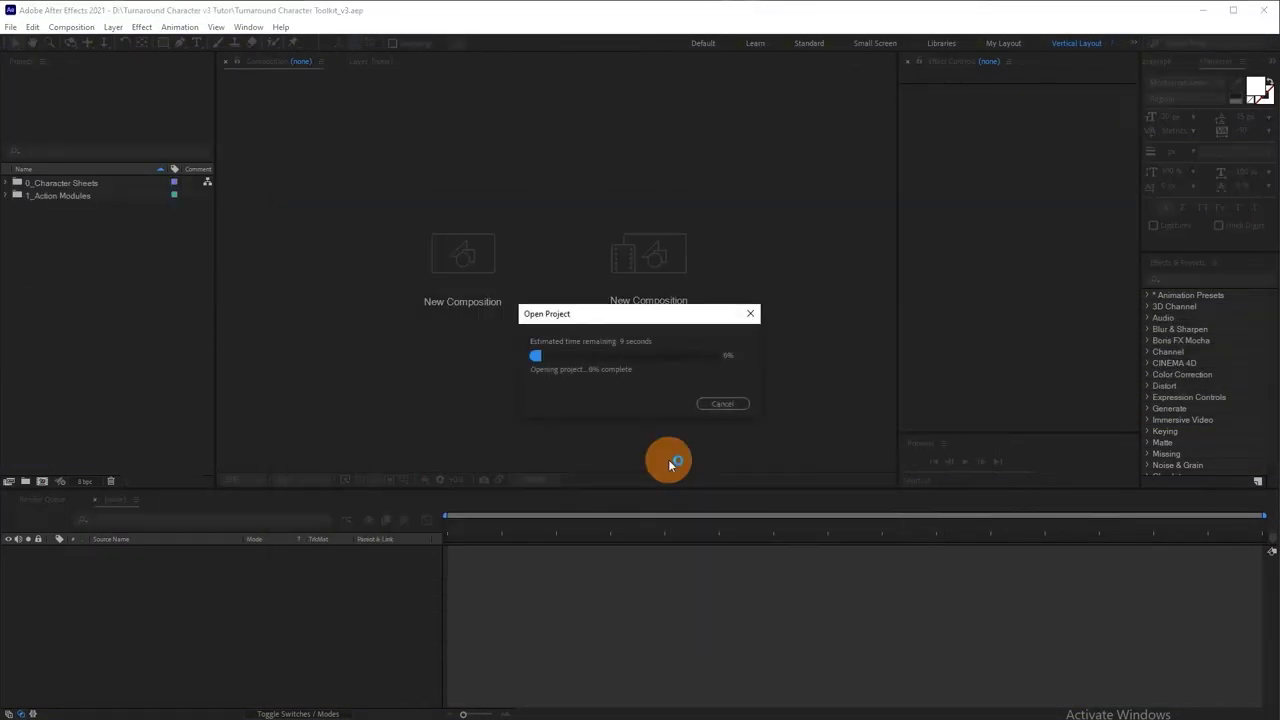
{"action": "left_click", "coordinate": [100, 235]}
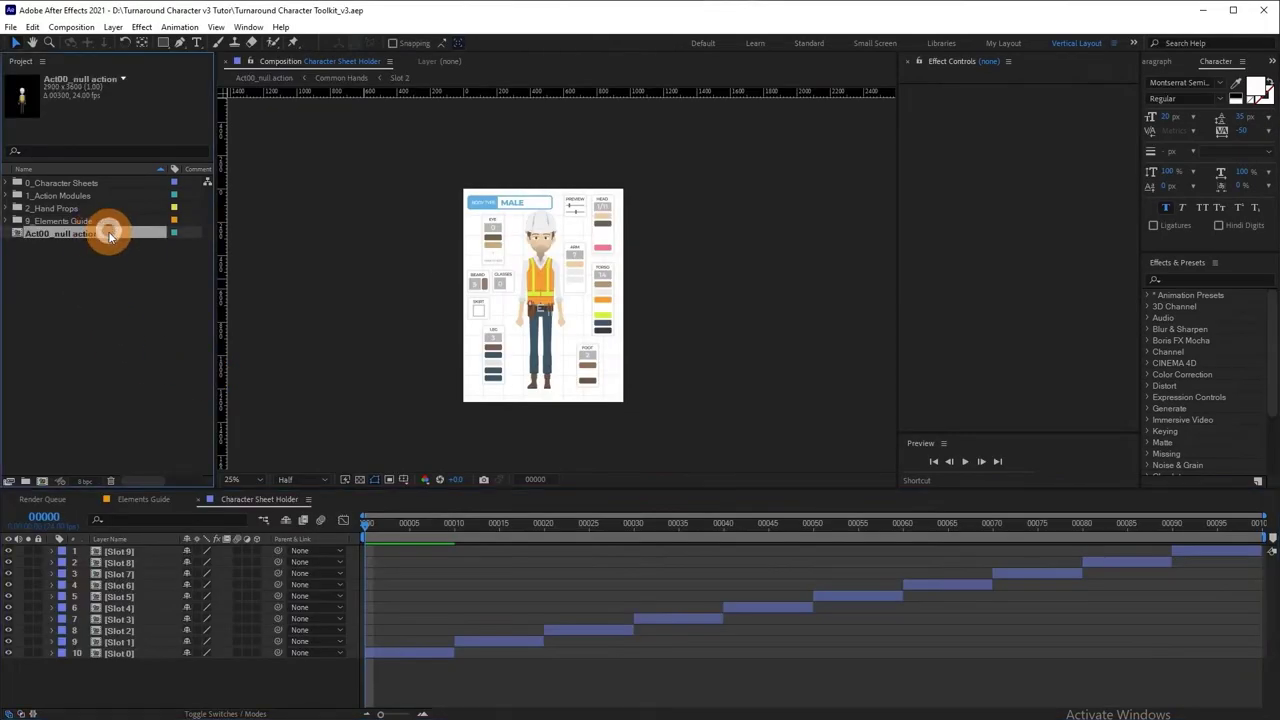
{"action": "double_click", "coordinate": [110, 234]}
Step: Examine the character's controller layers one by one, from C | L-Arm Upper FK down to C_Hip-Root
{"action": "left_click", "coordinate": [190, 552]}
{"action": "left_click", "coordinate": [189, 563]}
{"action": "left_click", "coordinate": [188, 575]}
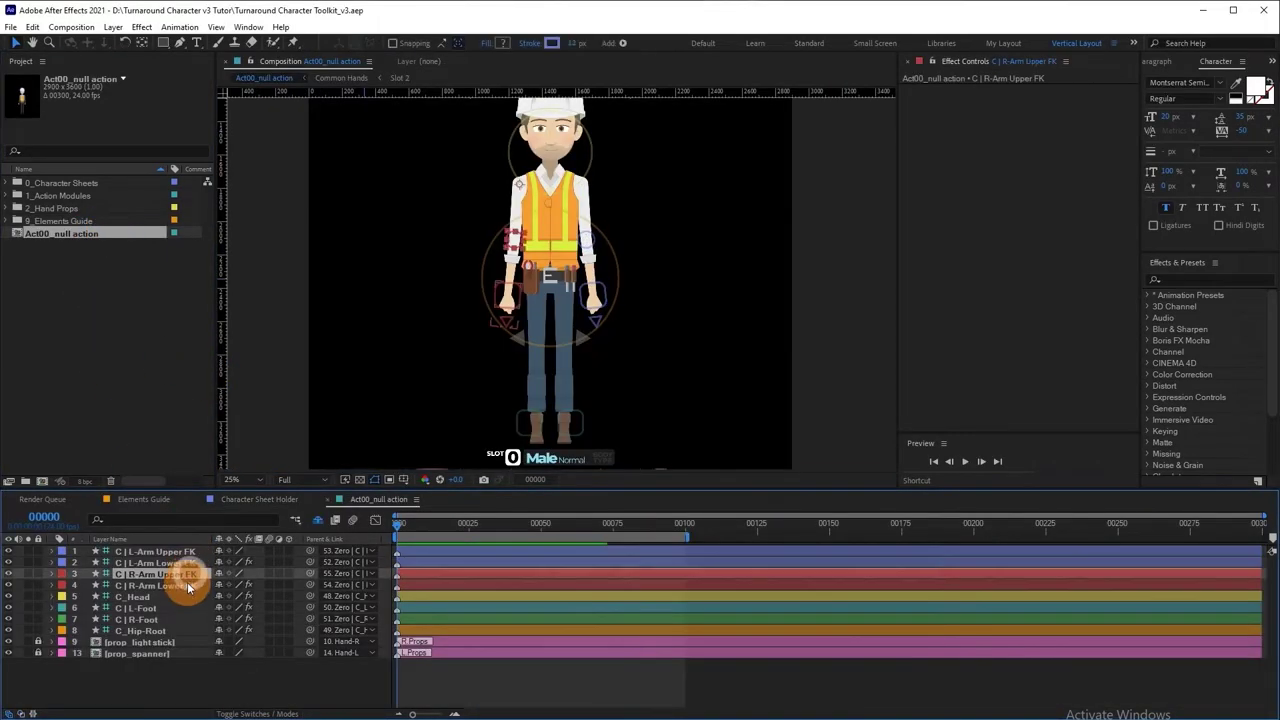
{"action": "left_click", "coordinate": [187, 586]}
{"action": "left_click", "coordinate": [185, 597]}
{"action": "left_click", "coordinate": [185, 608]}
{"action": "left_click", "coordinate": [186, 620]}
{"action": "left_click", "coordinate": [186, 631]}
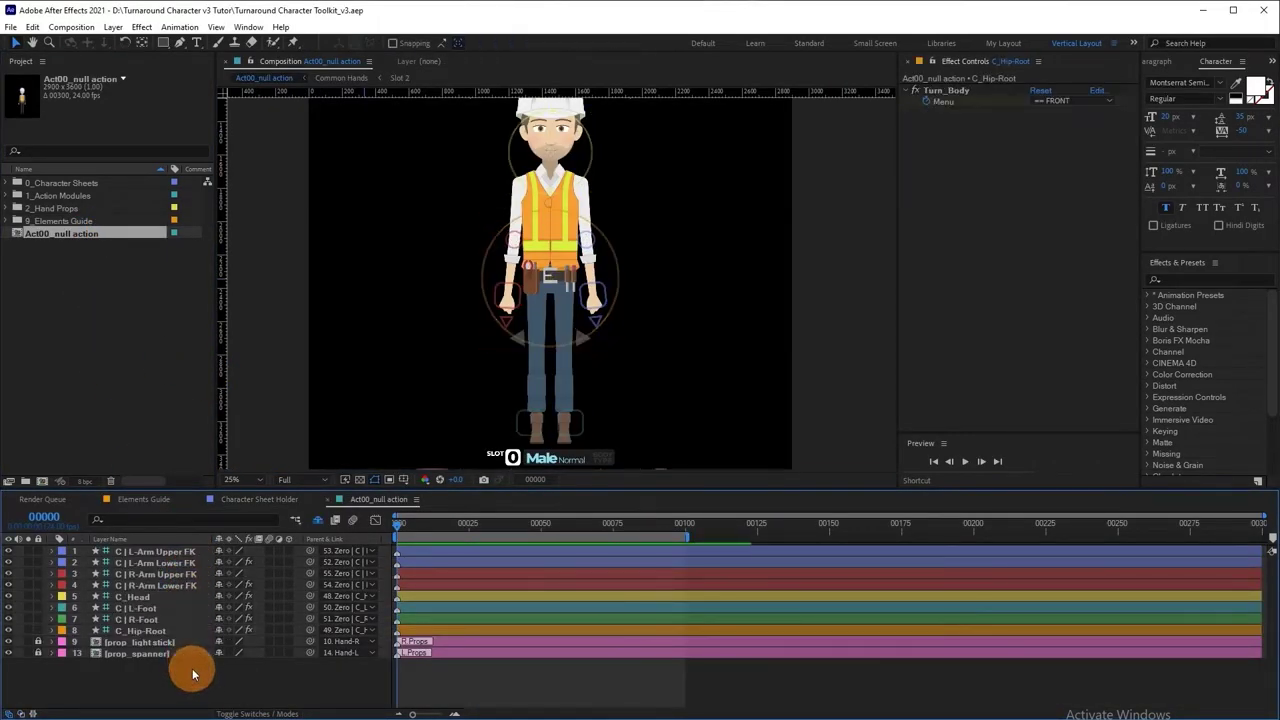
Step: Pose the character by rotating the body slightly, lifting the left foot, raising the left arm and bending the right arm
{"action": "key", "text": "w"}
{"action": "left_click_drag", "start_coordinate": [612, 267], "coordinate": [609, 255]}
{"action": "left_click_drag", "start_coordinate": [572, 422], "coordinate": [606, 377]}
{"action": "left_click", "coordinate": [576, 233]}
{"action": "left_click_drag", "start_coordinate": [576, 233], "coordinate": [639, 141]}
{"action": "left_click_drag", "start_coordinate": [505, 247], "coordinate": [455, 249]}
{"action": "left_click_drag", "start_coordinate": [413, 287], "coordinate": [490, 301]}
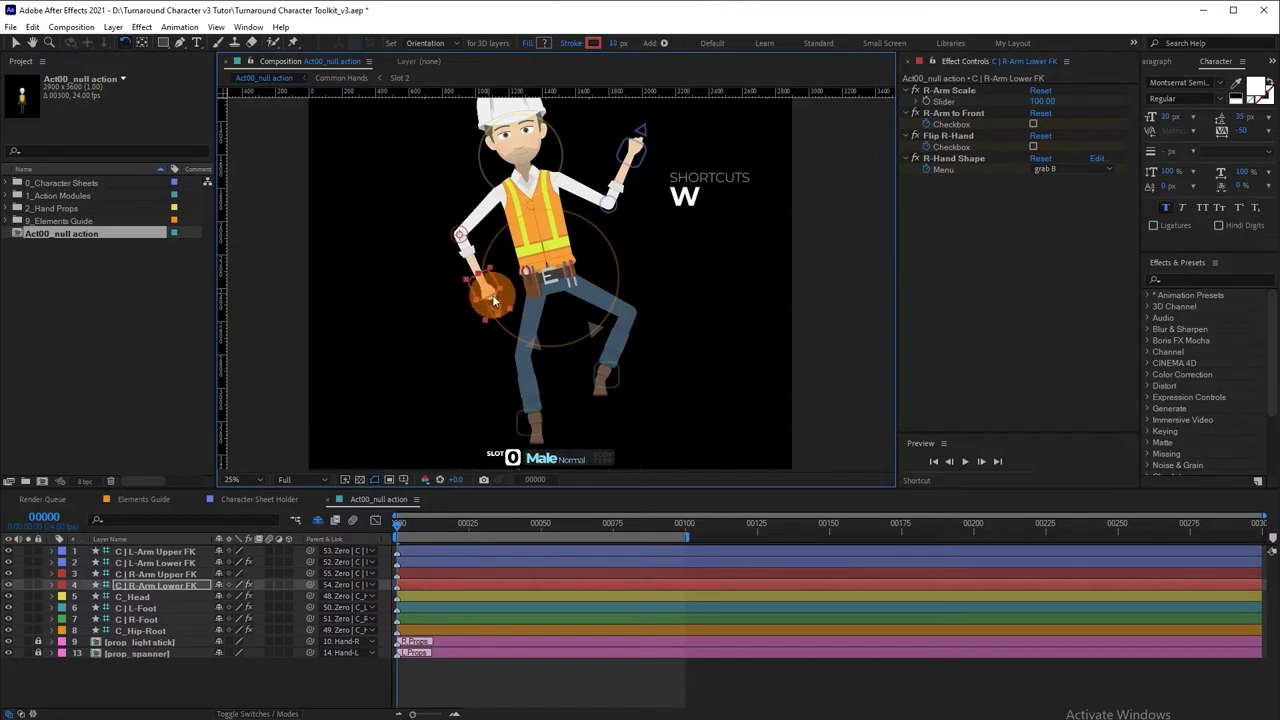
Step: Tilt the head with its controller and lower the hips using C_Hip-Root so the knees bend
{"action": "left_click_drag", "start_coordinate": [559, 138], "coordinate": [560, 163]}
{"action": "key", "text": "v"}
{"action": "left_click_drag", "start_coordinate": [597, 250], "coordinate": [595, 283]}
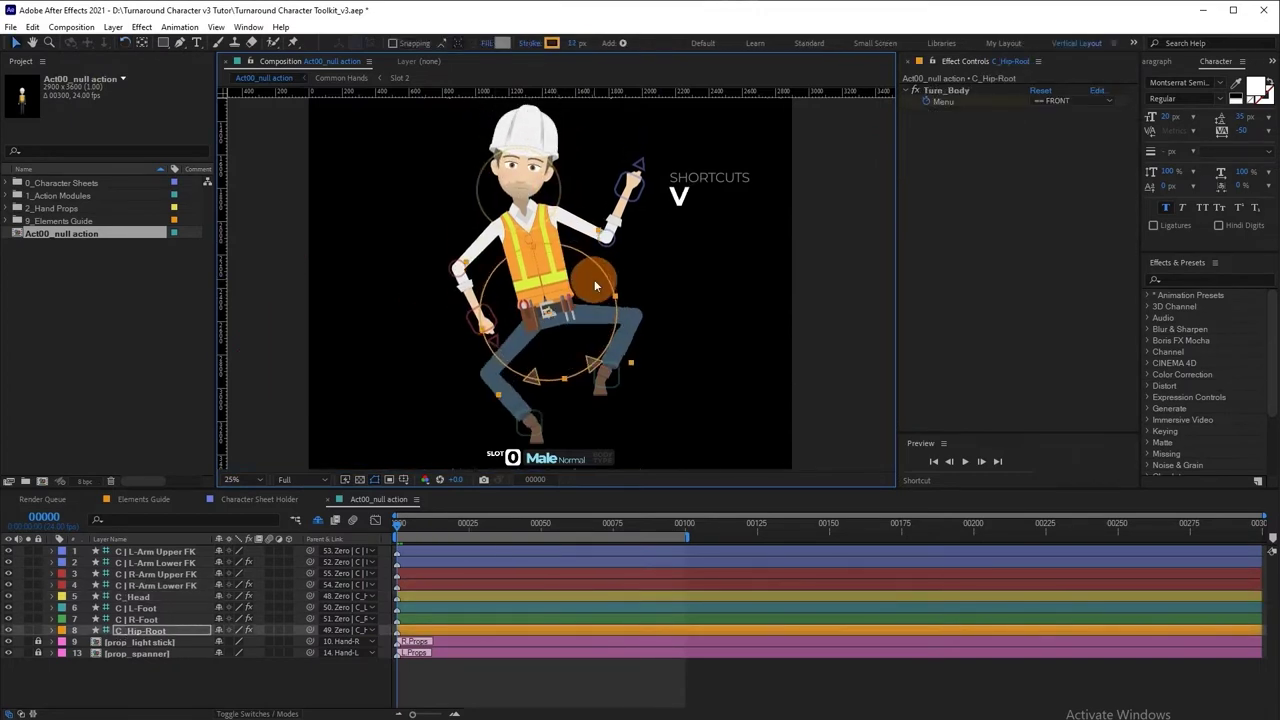
Step: Reset the rotation of all eight controller layers, from C | L-Arm Upper FK to C_Hip-Root, to 0
{"action": "left_click", "coordinate": [180, 552]}
{"action": "left_click", "coordinate": [168, 631], "text": "shift"}
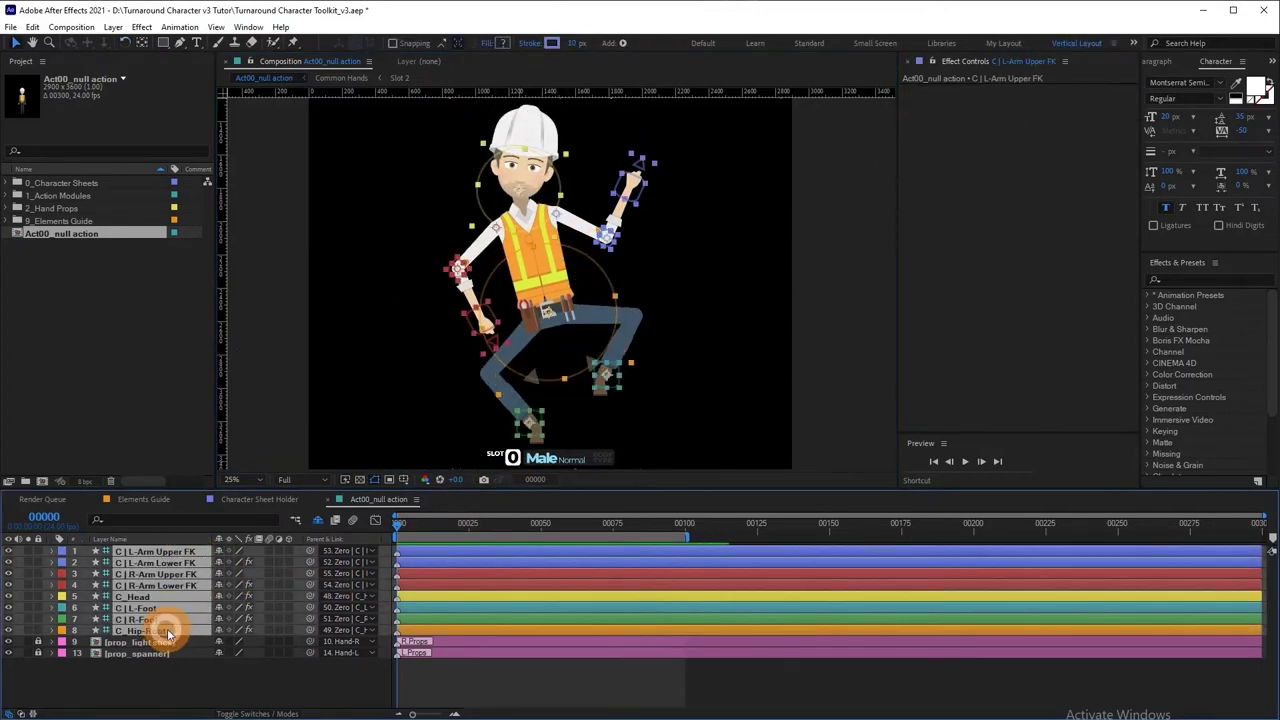
{"action": "key", "text": "r"}
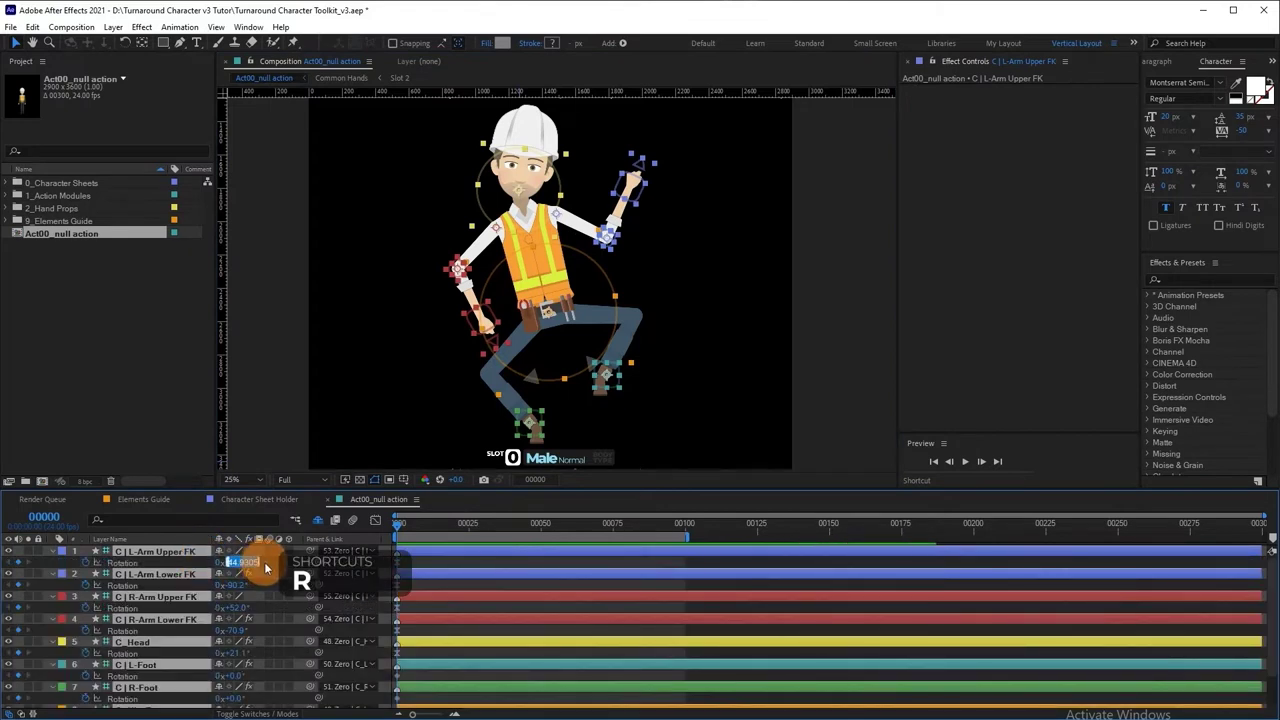
{"action": "type", "text": "0"}
{"action": "key", "text": "Return"}
Step: Reset the position of all eight selected controllers to 0, 0, then collapse their properties and deselect them
{"action": "key", "text": "p"}
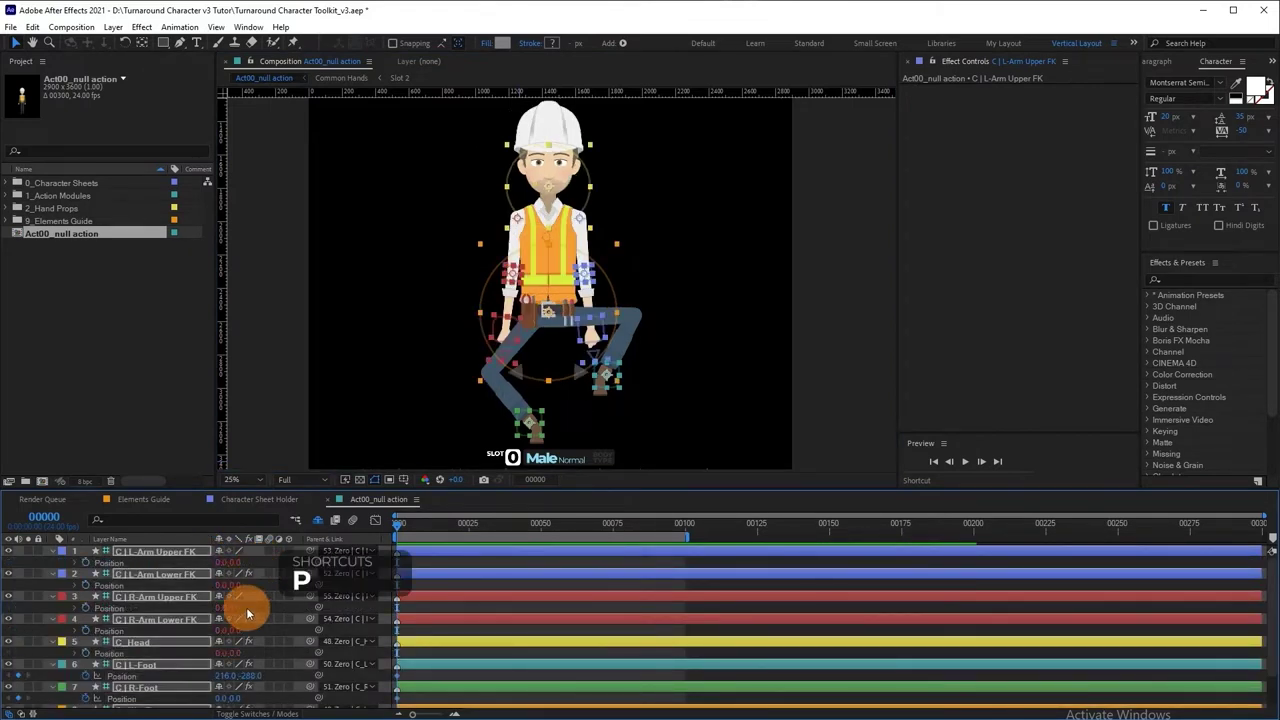
{"action": "left_click", "coordinate": [225, 677]}
{"action": "type", "text": "0"}
{"action": "key", "text": "Tab"}
{"action": "type", "text": "0"}
{"action": "key", "text": "Return"}
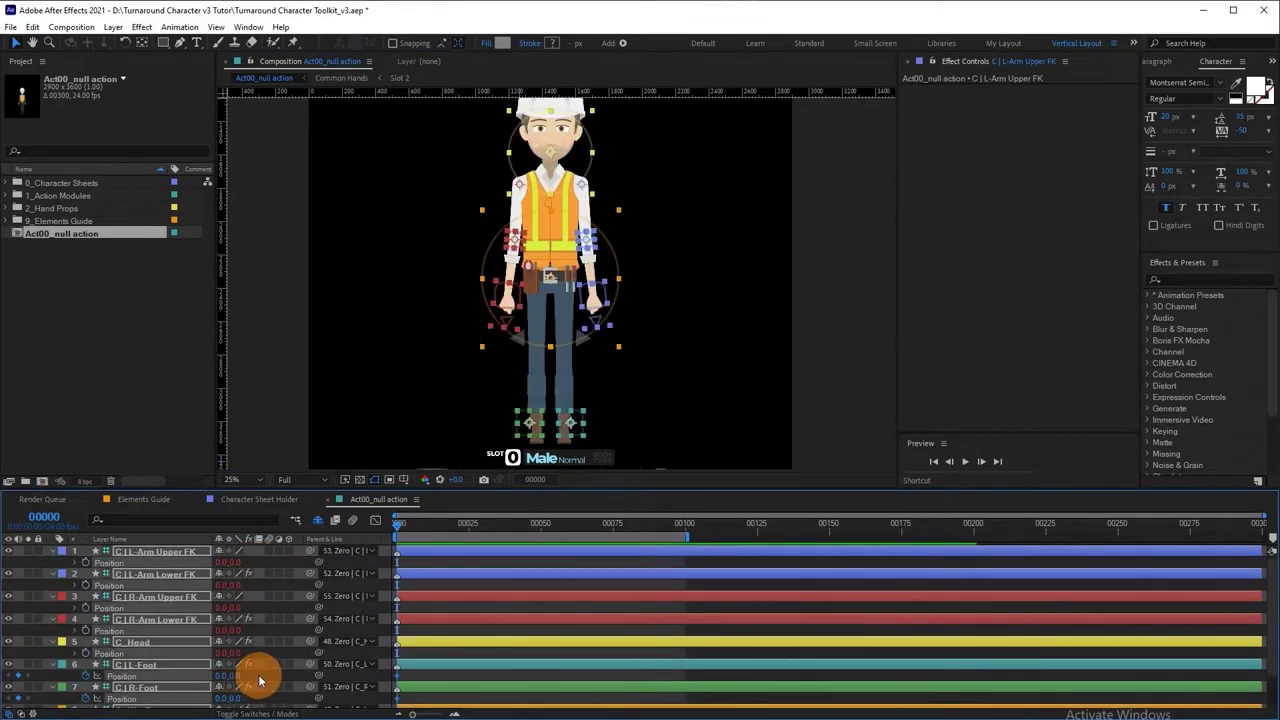
{"action": "key", "text": "p"}
{"action": "left_click", "coordinate": [255, 682]}
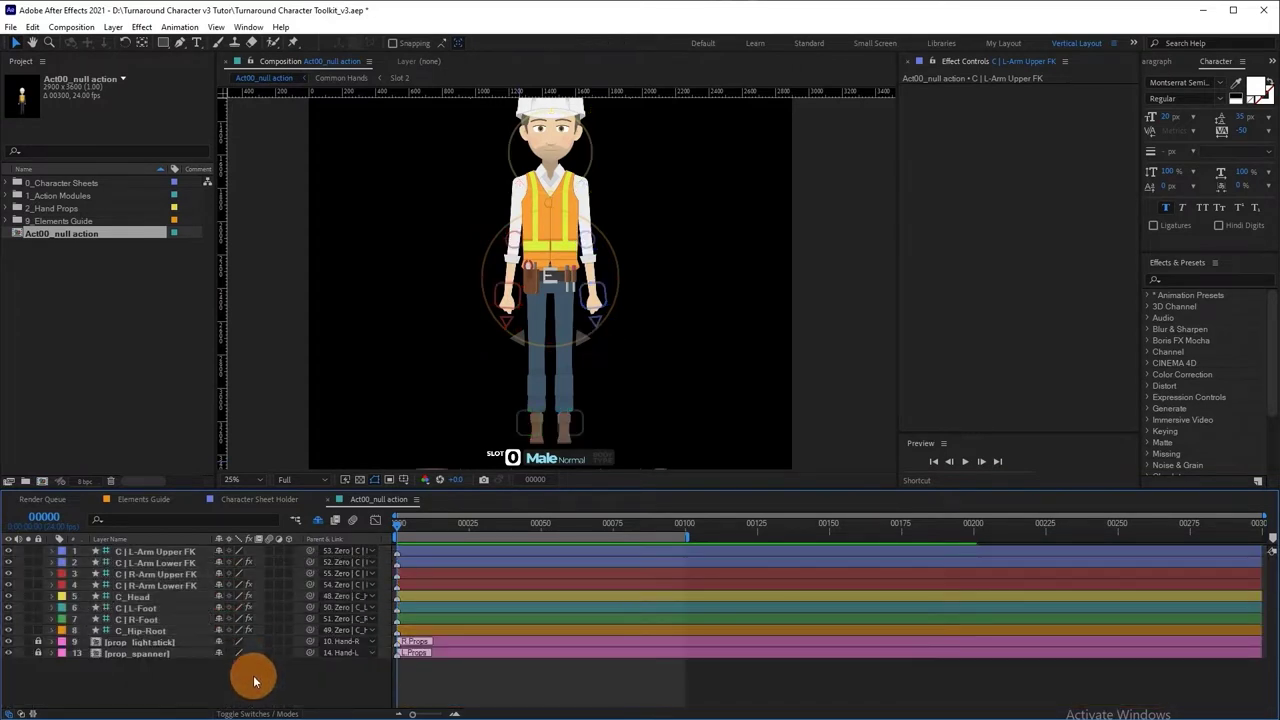
Step: Try the C_Head controller's Turn_Head options SIDE R, HALF R and HALF L, and return the head to FRONT
{"action": "scroll", "coordinate": [646, 205], "scroll_direction": "up", "scroll_amount": 2}
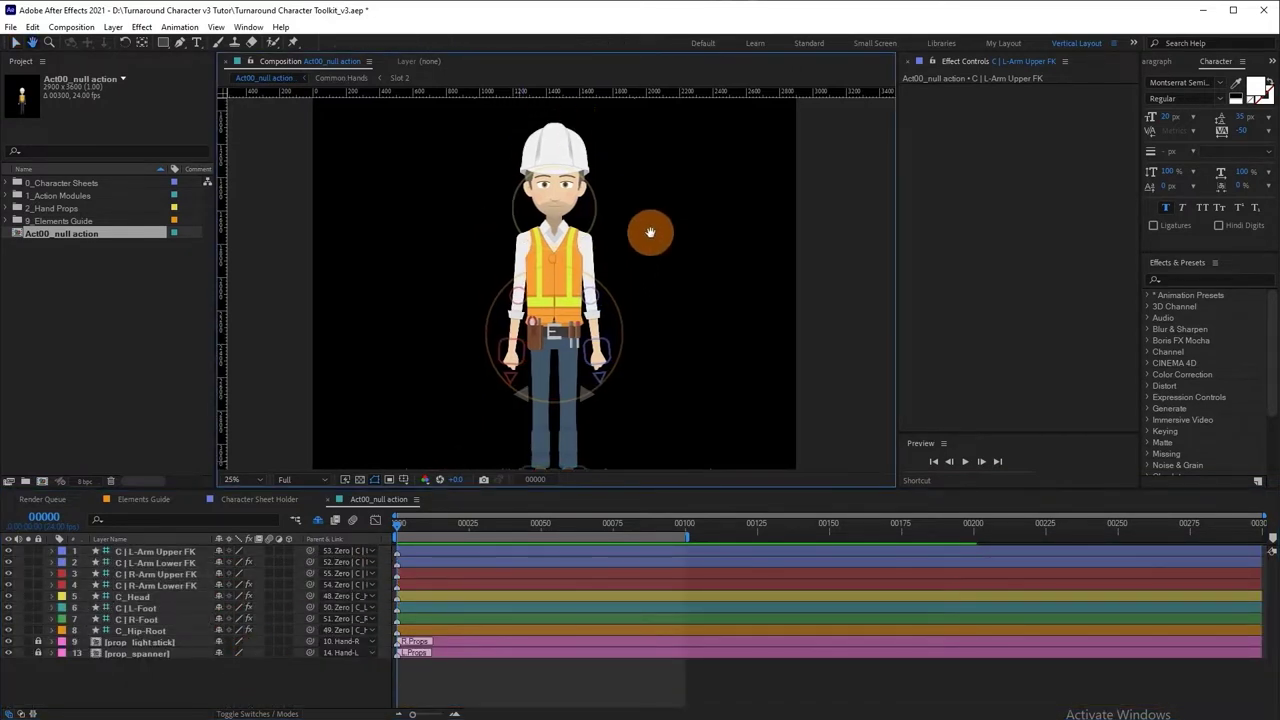
{"action": "left_click", "coordinate": [584, 218]}
{"action": "left_click_drag", "start_coordinate": [584, 218], "coordinate": [620, 232]}
{"action": "left_click", "coordinate": [1052, 140]}
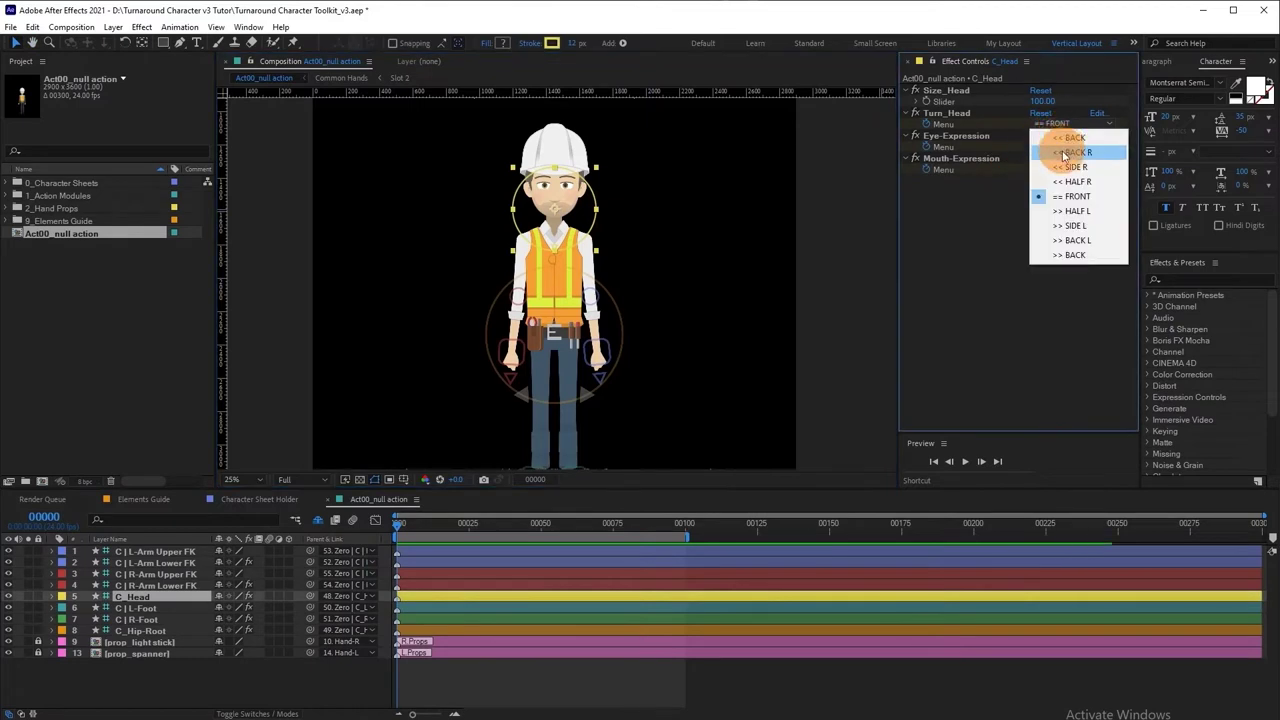
{"action": "left_click", "coordinate": [1068, 168]}
{"action": "left_click", "coordinate": [1066, 139]}
{"action": "left_click", "coordinate": [1068, 181]}
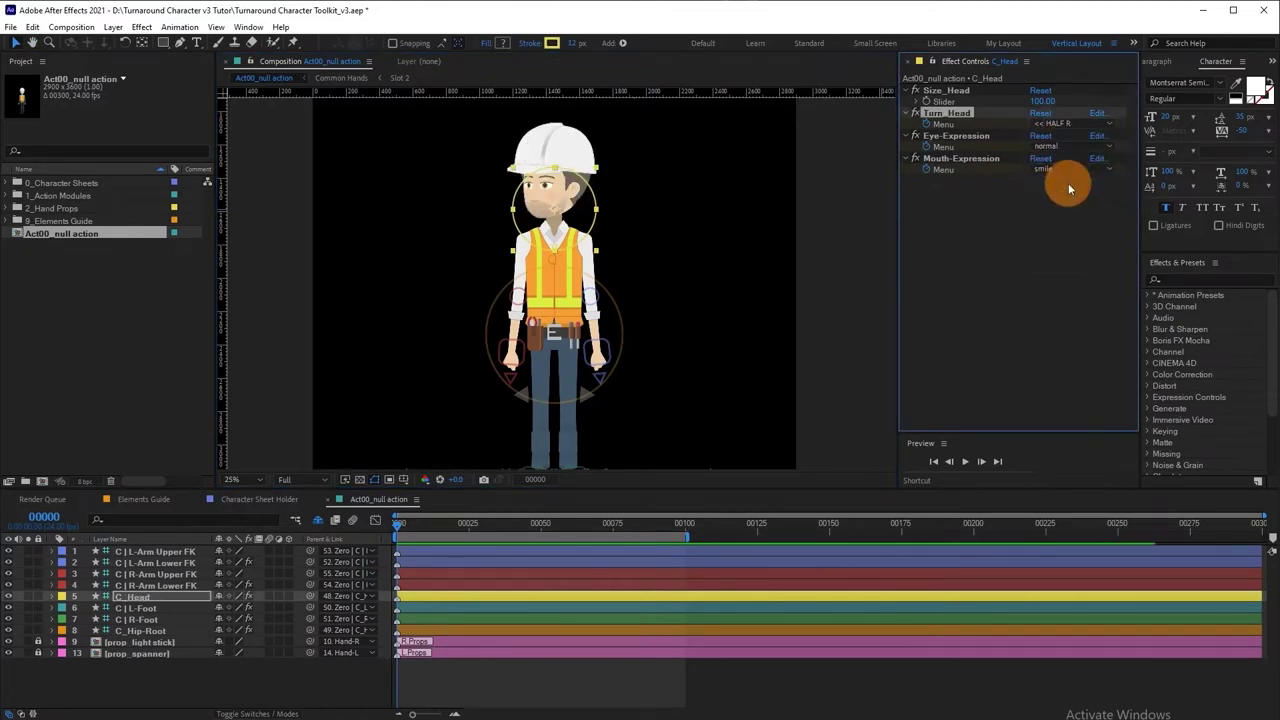
{"action": "left_click", "coordinate": [1066, 123]}
{"action": "left_click", "coordinate": [1068, 211]}
{"action": "left_click", "coordinate": [1067, 121]}
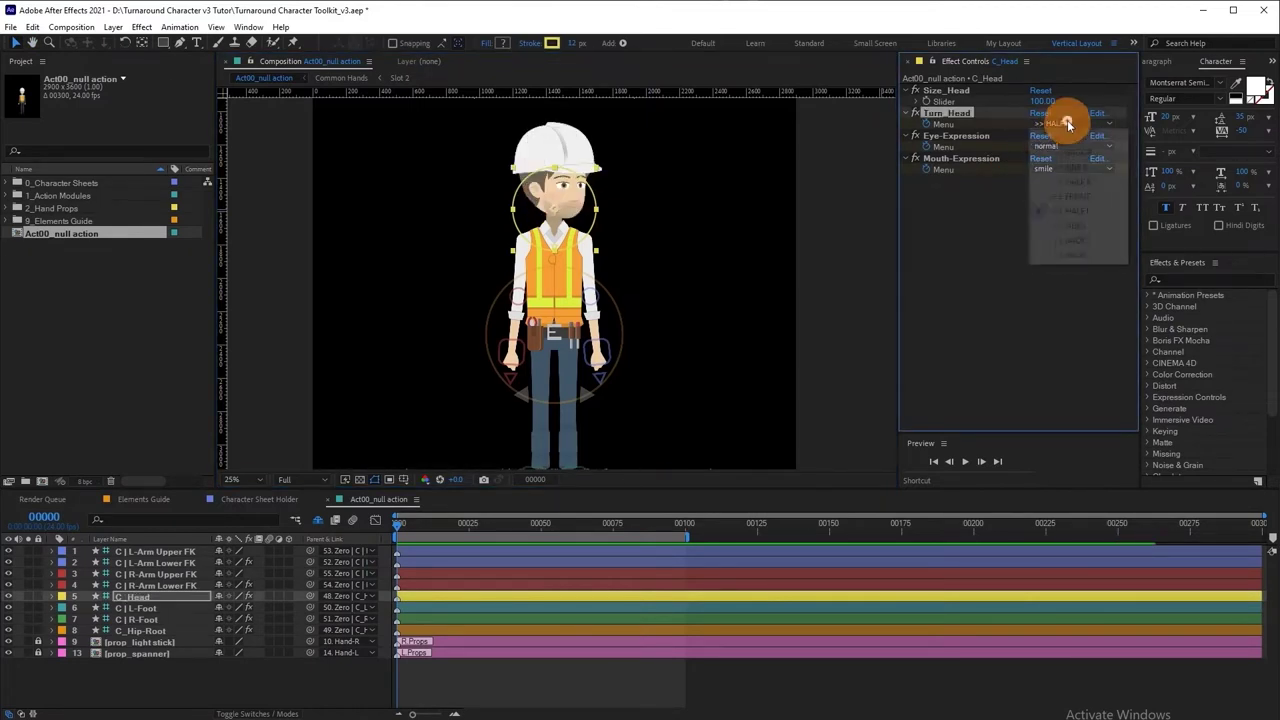
{"action": "left_click", "coordinate": [1068, 205]}
Step: Set the head's Eye-Expression to bad and its Mouth-Expression to laugh
{"action": "left_click", "coordinate": [1068, 146]}
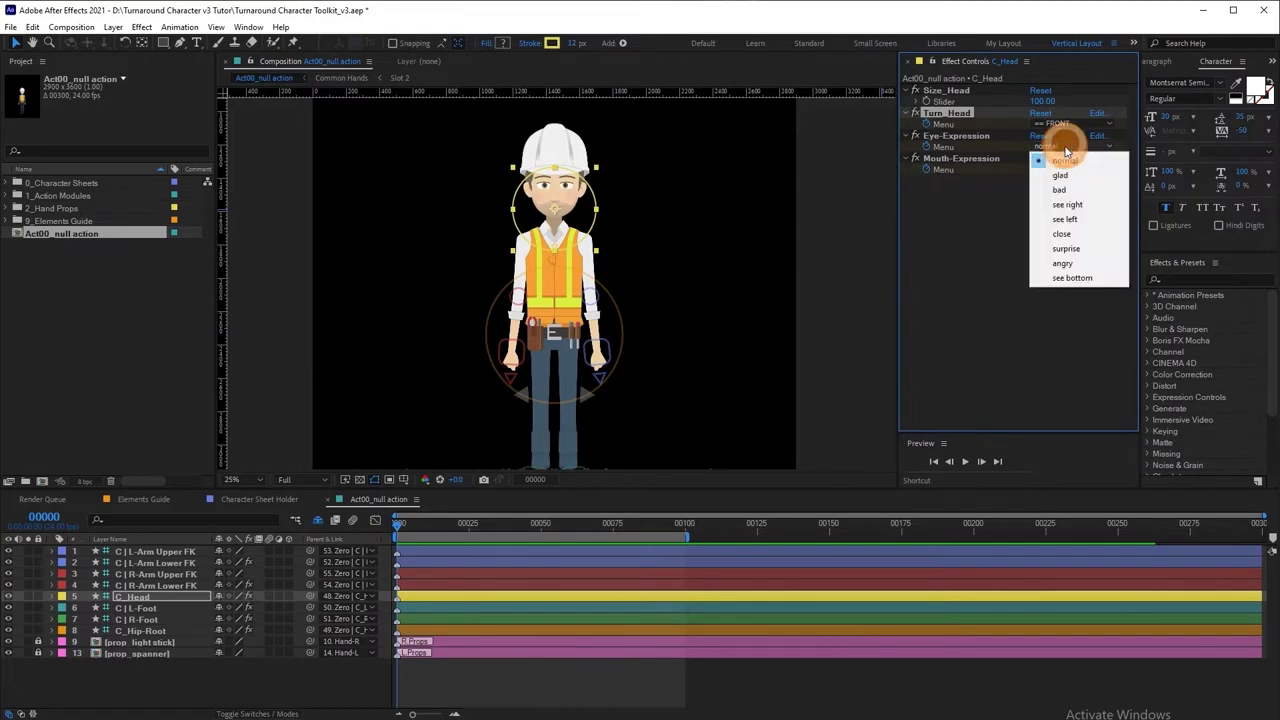
{"action": "left_click", "coordinate": [1065, 195]}
{"action": "left_click", "coordinate": [1062, 169]}
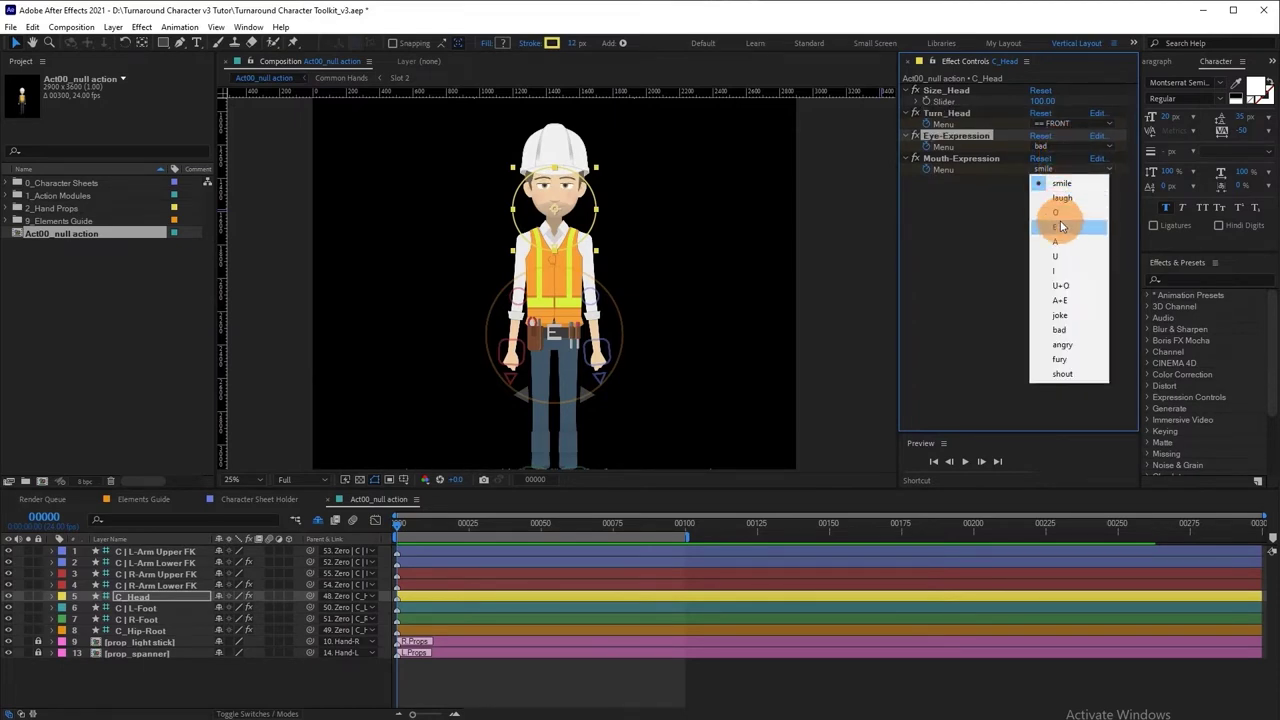
{"action": "left_click", "coordinate": [1057, 204]}
Step: Try the angry Eye-Expression with the joke Mouth-Expression, and reset both expressions to their defaults
{"action": "left_click", "coordinate": [1062, 146]}
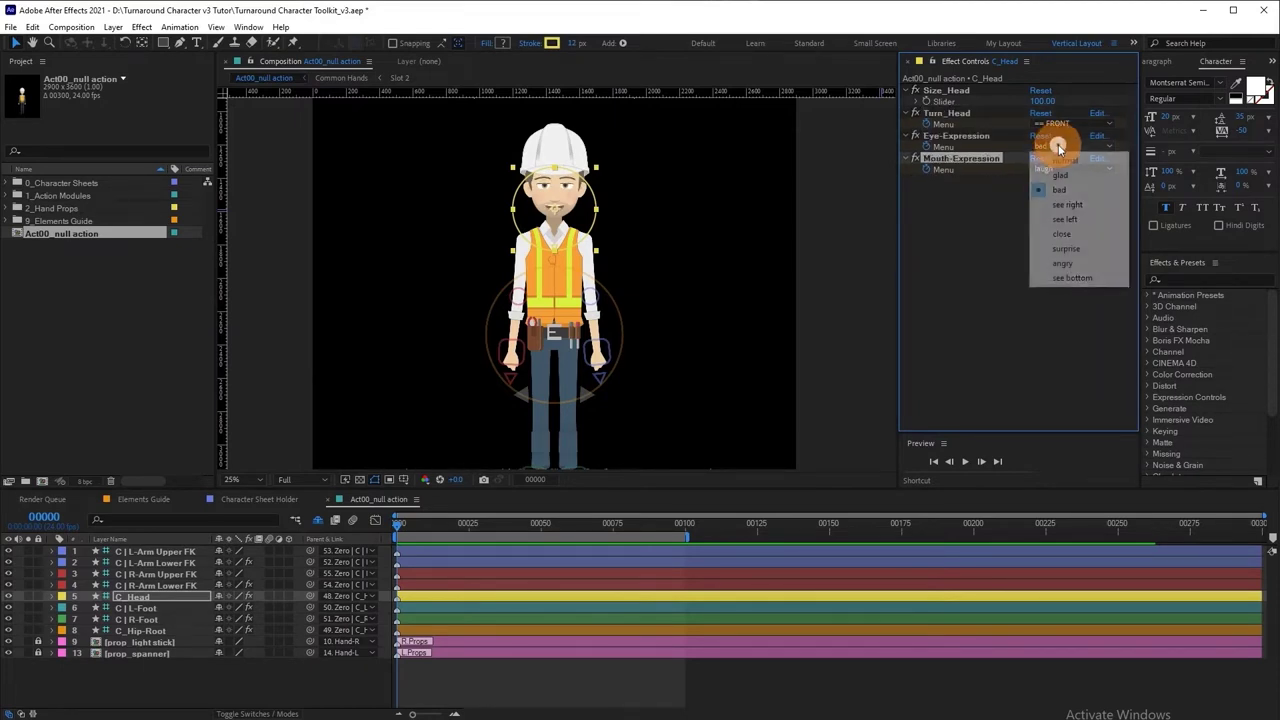
{"action": "left_click", "coordinate": [1063, 257]}
{"action": "left_click", "coordinate": [1057, 169]}
{"action": "left_click", "coordinate": [1058, 322]}
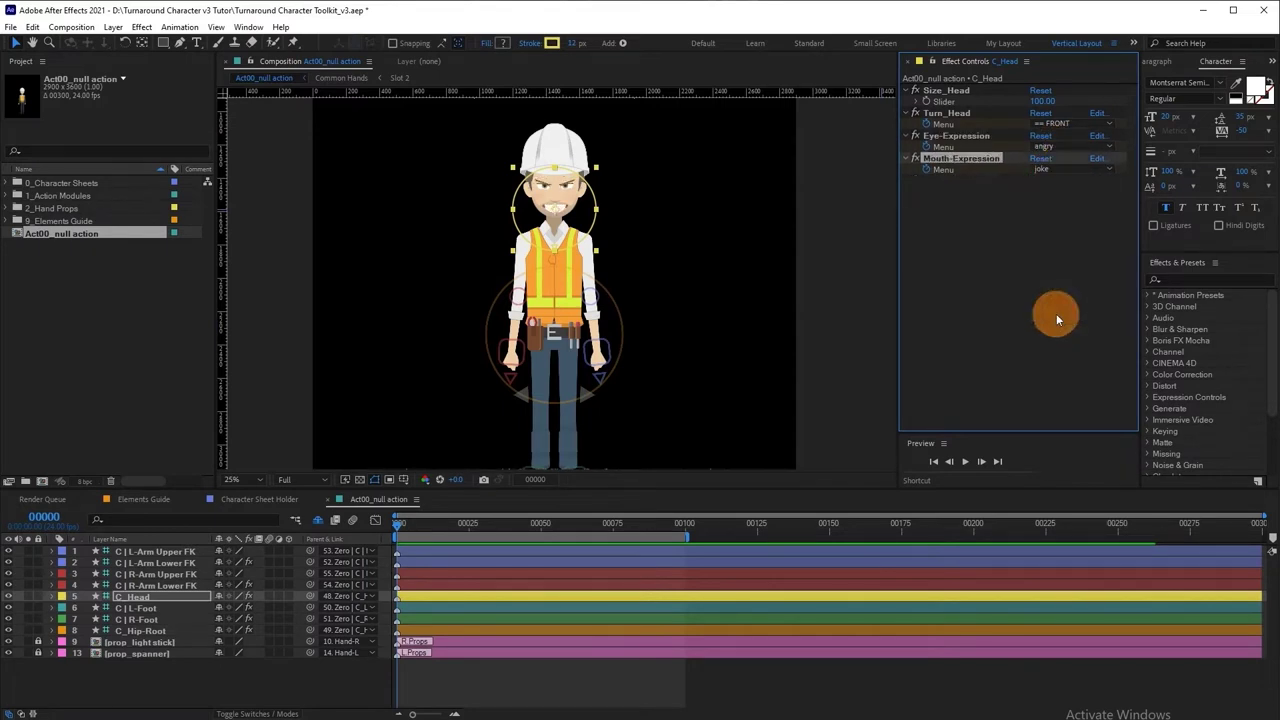
{"action": "left_click", "coordinate": [1040, 136]}
{"action": "left_click", "coordinate": [1040, 158]}
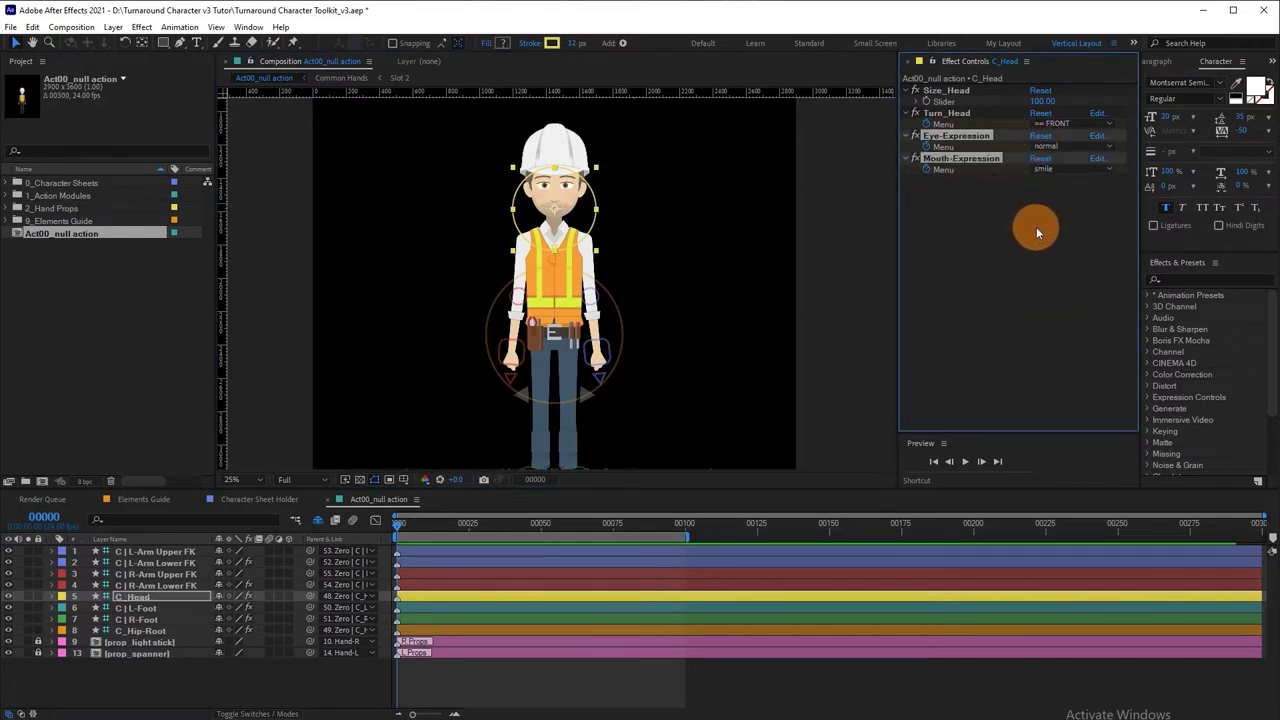
Step: Nudge the head controller up, down, left and right, return it to its starting position and deselect it
{"action": "left_click", "coordinate": [588, 214]}
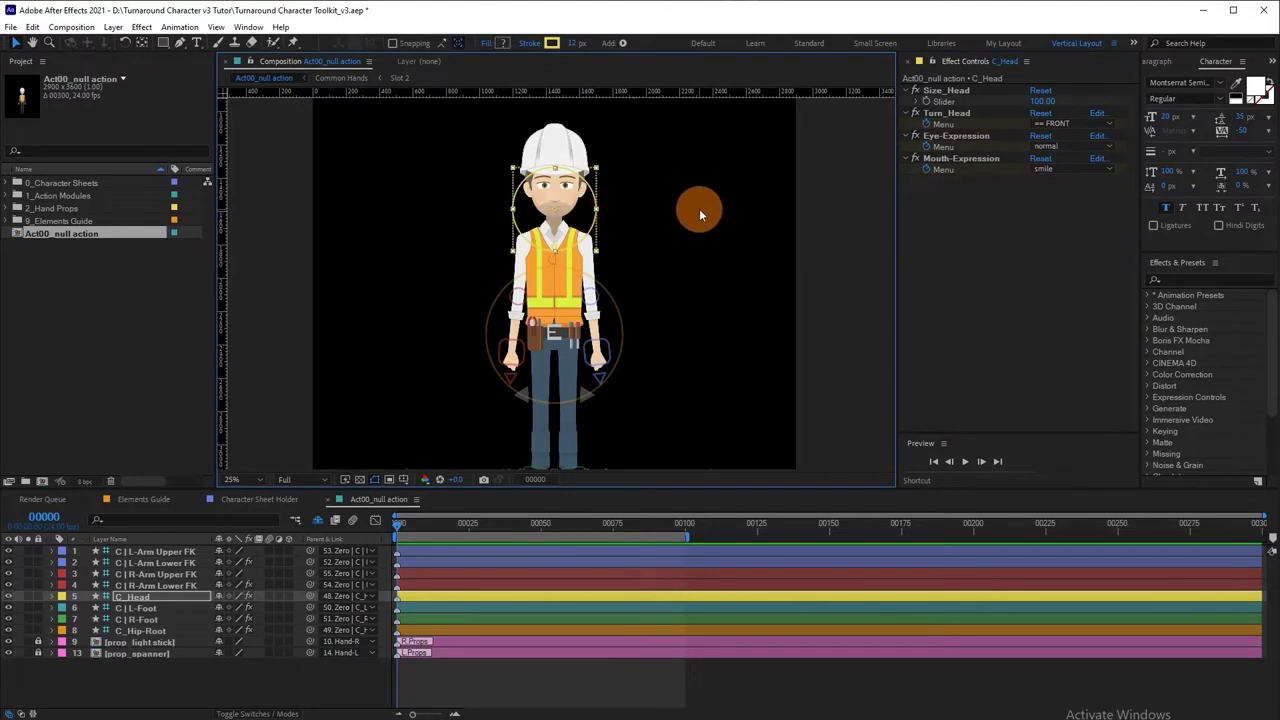
{"action": "key", "text": "shift+Up"}
{"action": "key", "text": "shift+Down"}
{"action": "key", "text": "shift+Down"}
{"action": "key", "text": "shift+Down"}
{"action": "key", "text": "shift+Up"}
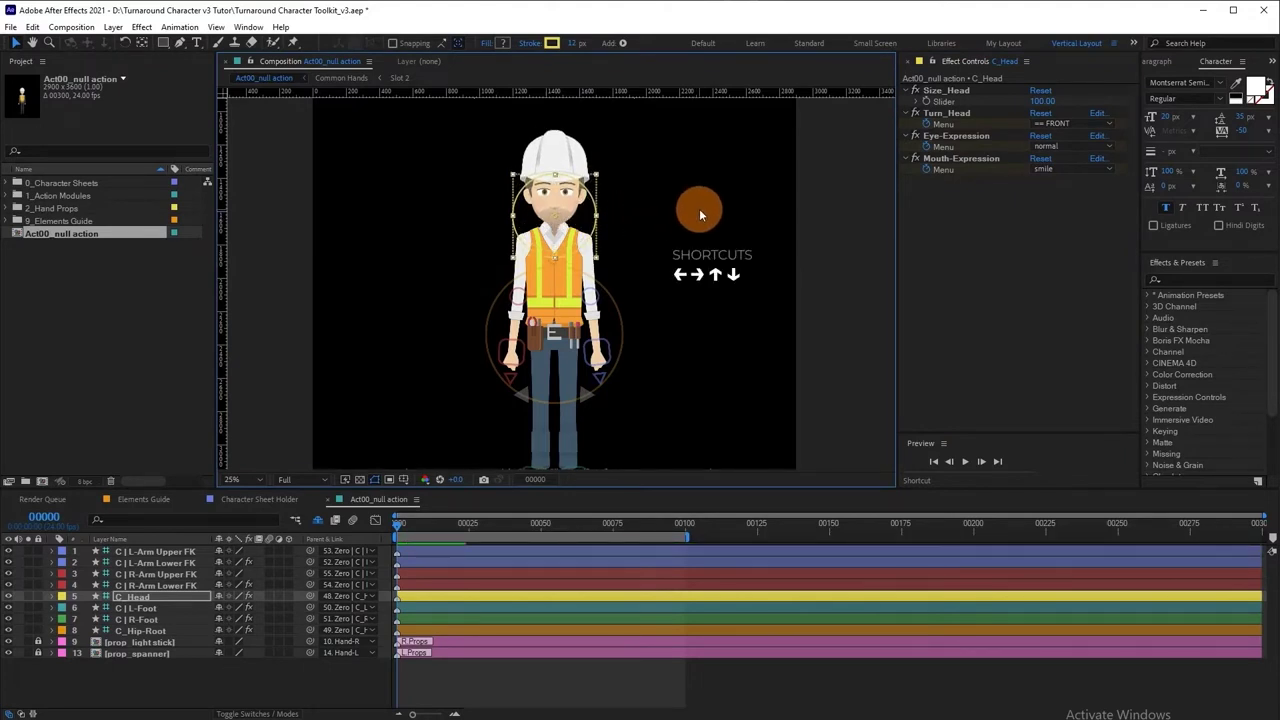
{"action": "key", "text": "shift+Up"}
{"action": "key", "text": "shift+Left"}
{"action": "key", "text": "shift+Right"}
{"action": "key", "text": "shift+Right"}
{"action": "key", "text": "shift+Left"}
{"action": "left_click", "coordinate": [633, 218]}
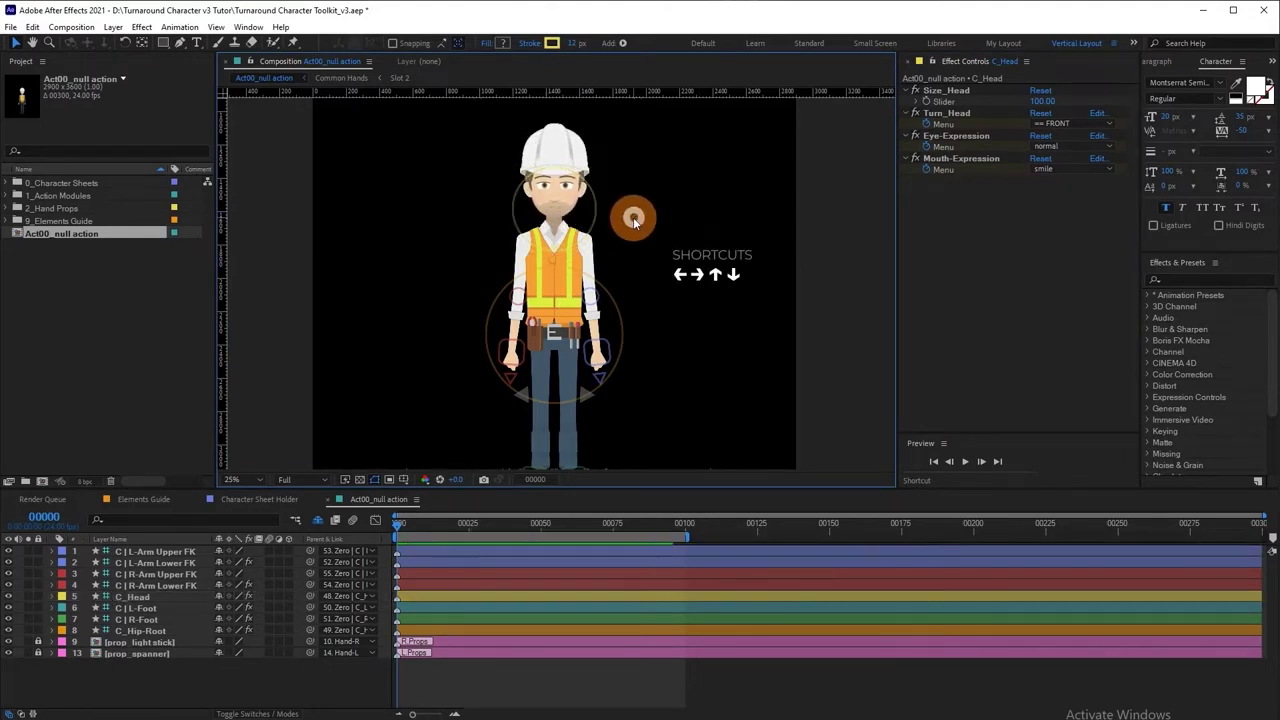
Step: Rotate the left upper arm outward and bend the left forearm upward so the hand is raised beside the body
{"action": "key", "text": "w"}
{"action": "left_click_drag", "start_coordinate": [588, 294], "coordinate": [660, 300]}
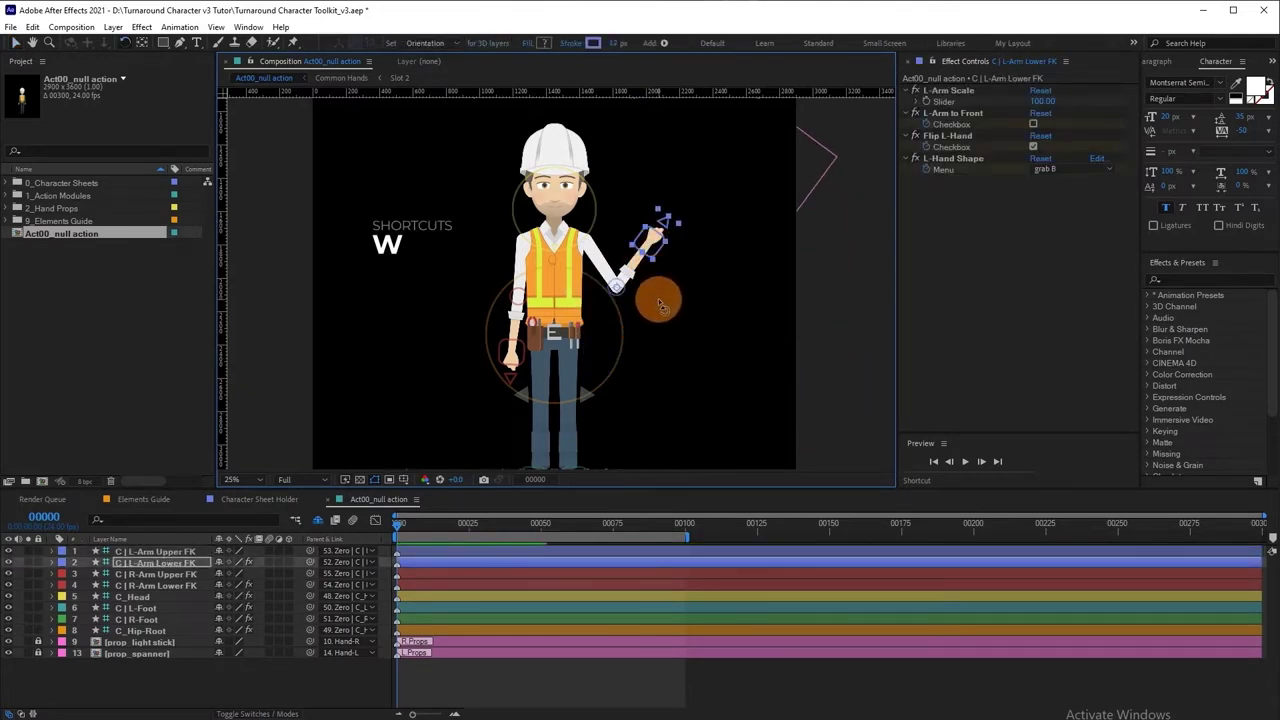
{"action": "scroll", "coordinate": [658, 298], "scroll_direction": "up", "scroll_amount": 2}
{"action": "left_click_drag", "start_coordinate": [658, 298], "coordinate": [651, 372]}
{"action": "key", "text": "w"}
{"action": "mouse_move", "coordinate": [699, 241]}
{"action": "left_mouse_down"}
{"action": "mouse_move", "coordinate": [678, 230]}
{"action": "mouse_move", "coordinate": [703, 263]}
{"action": "mouse_move", "coordinate": [699, 239]}
{"action": "left_mouse_up"}
Step: Set the left forearm controller's L-Hand Shape to point F and turn off Flip L-Hand
{"action": "left_click", "coordinate": [1046, 169]}
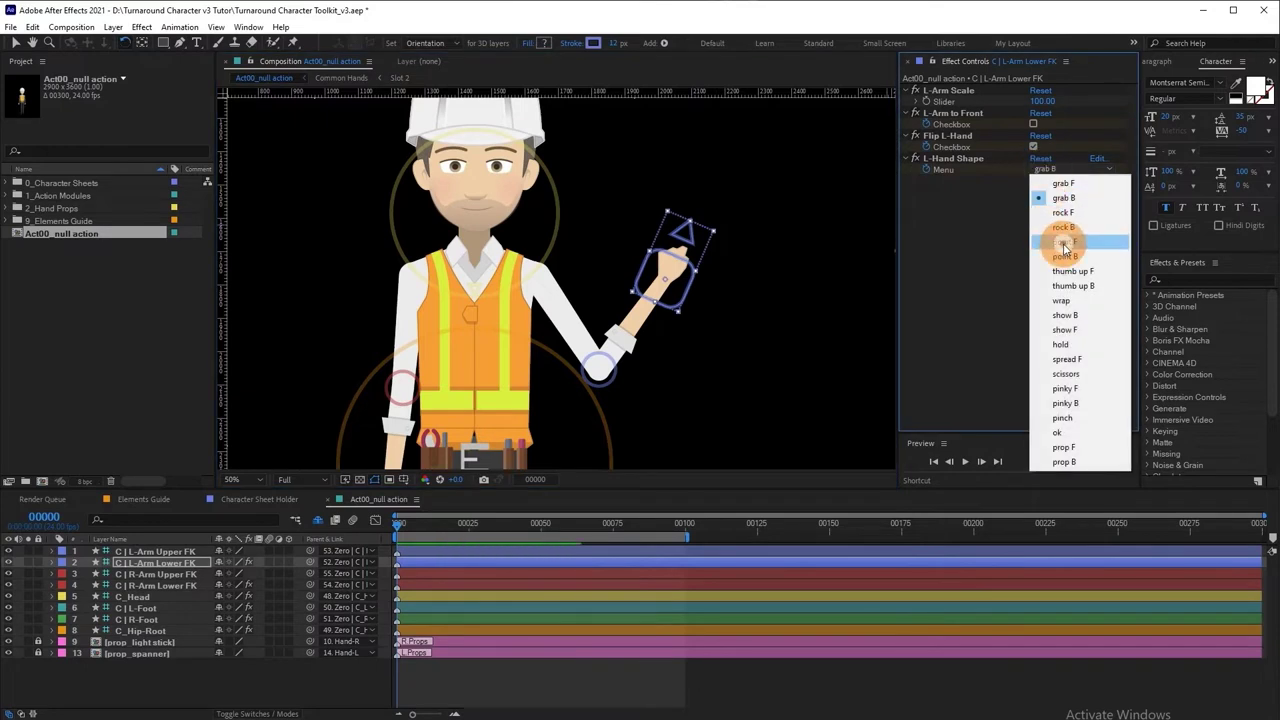
{"action": "left_click", "coordinate": [1062, 243]}
{"action": "left_click", "coordinate": [1033, 147]}
{"action": "key", "text": "v"}
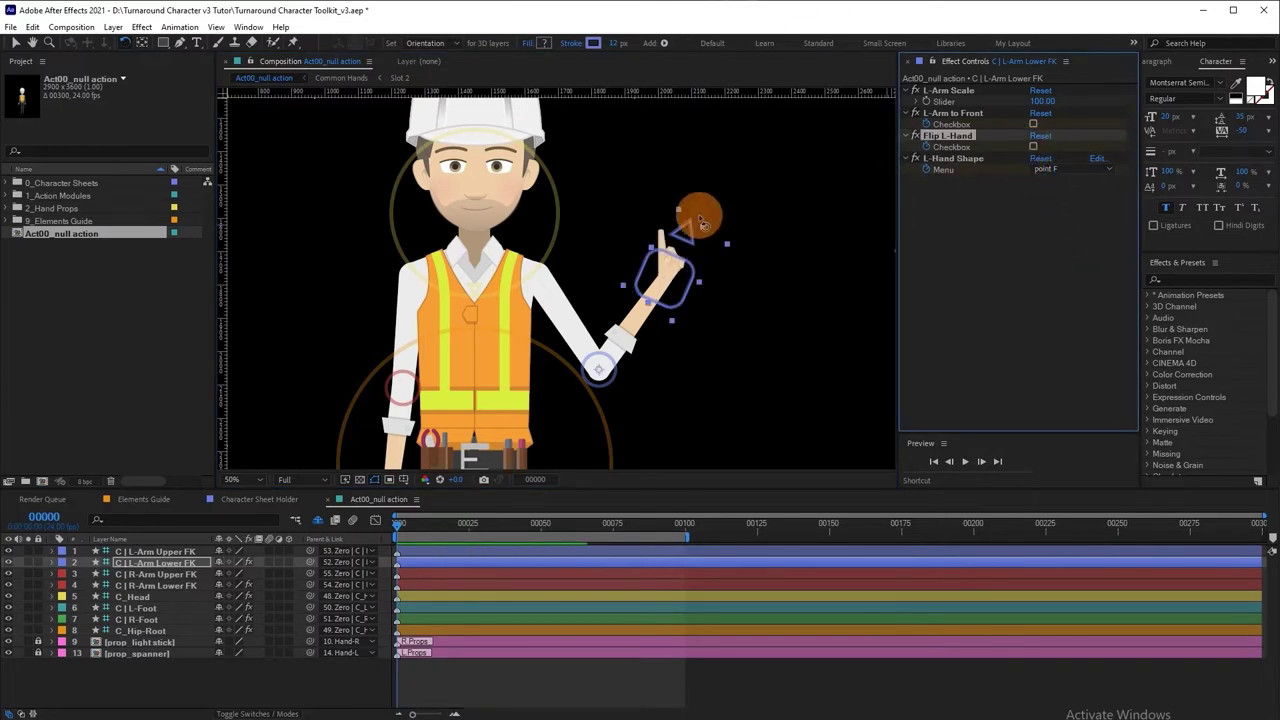
Step: Rotate the left forearm slightly outward, and change L-Hand Shape to show F and finally to scissors
{"action": "double_click", "coordinate": [691, 232]}
{"action": "key", "text": "w"}
{"action": "left_click_drag", "start_coordinate": [691, 233], "coordinate": [723, 263]}
{"action": "left_click", "coordinate": [1045, 169]}
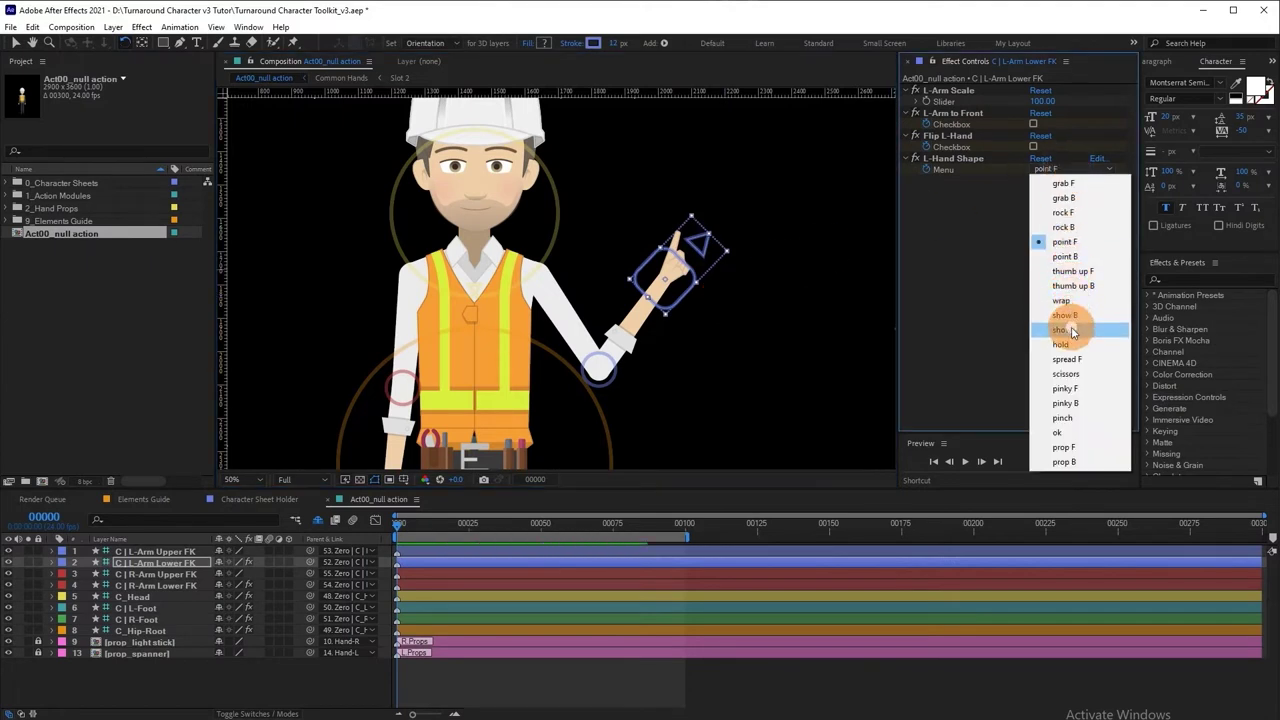
{"action": "left_click", "coordinate": [1072, 331]}
{"action": "left_click", "coordinate": [1066, 167]}
{"action": "left_click", "coordinate": [1070, 376]}
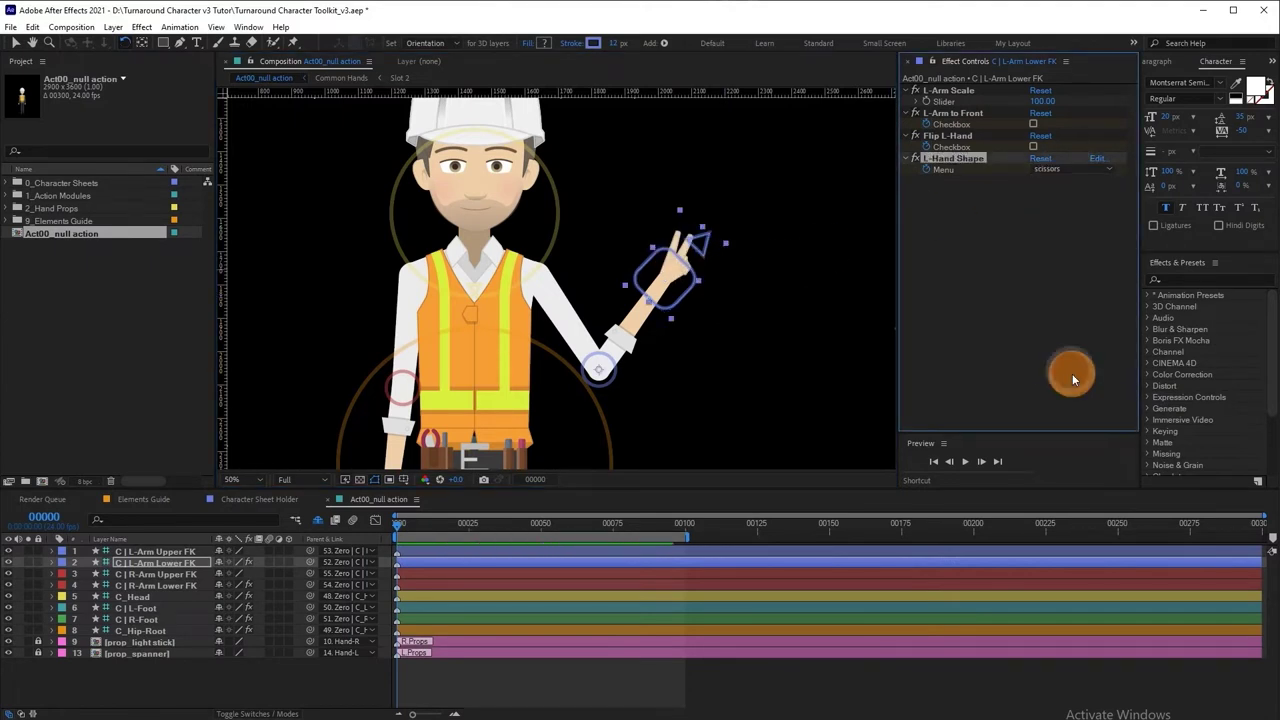
Step: Rotate the left forearm across the chest, and turn on L-Arm to Front and Flip L-Hand
{"action": "left_click", "coordinate": [665, 266]}
{"action": "key", "text": "v"}
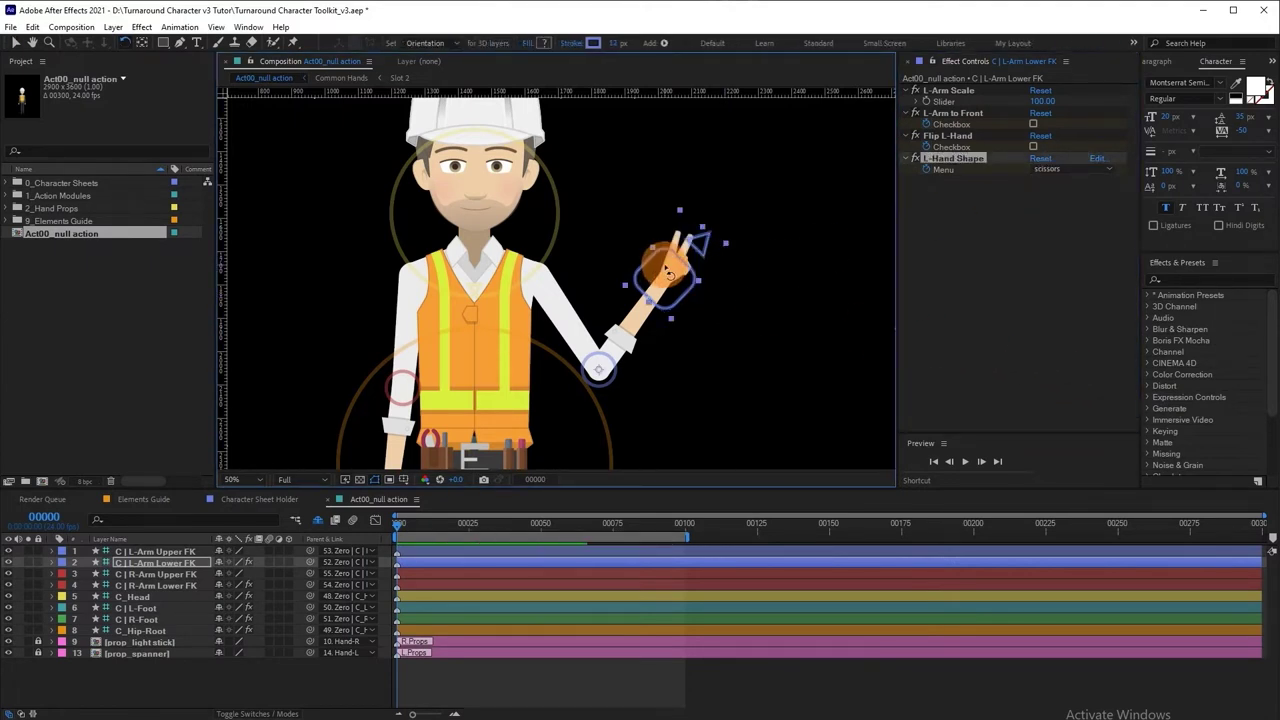
{"action": "left_click_drag", "start_coordinate": [671, 270], "coordinate": [515, 355]}
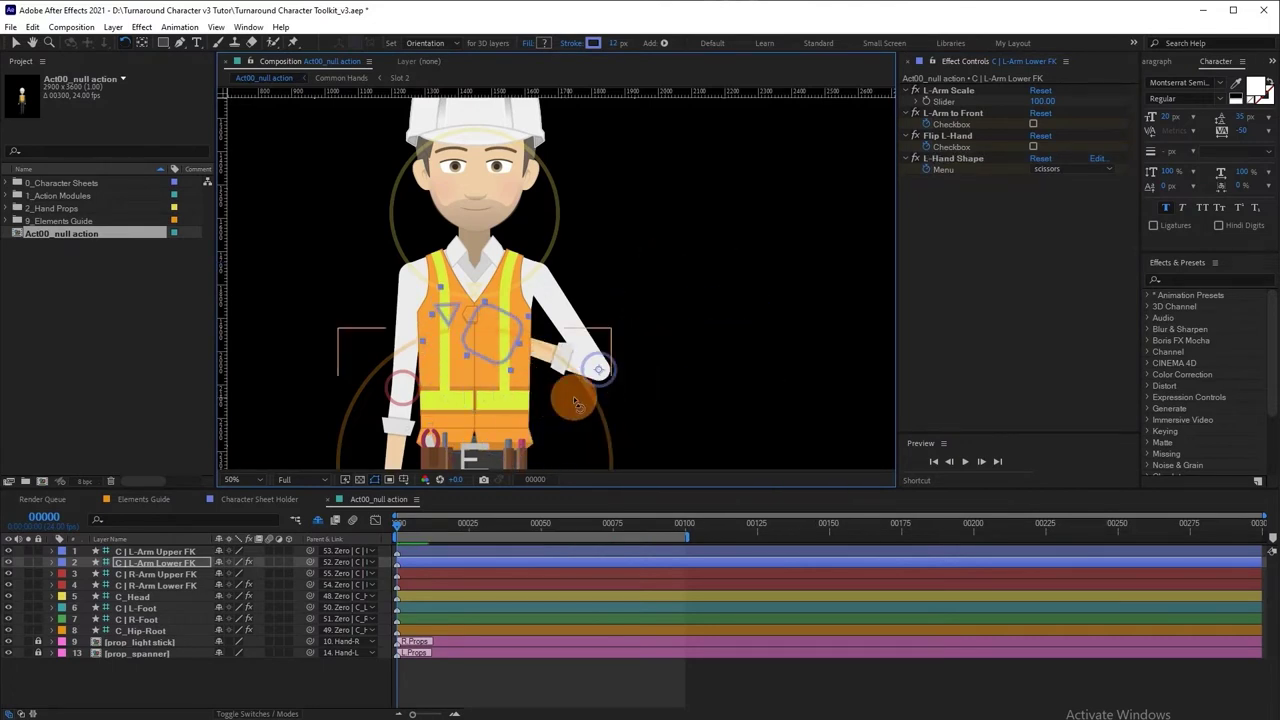
{"action": "left_click", "coordinate": [1033, 123]}
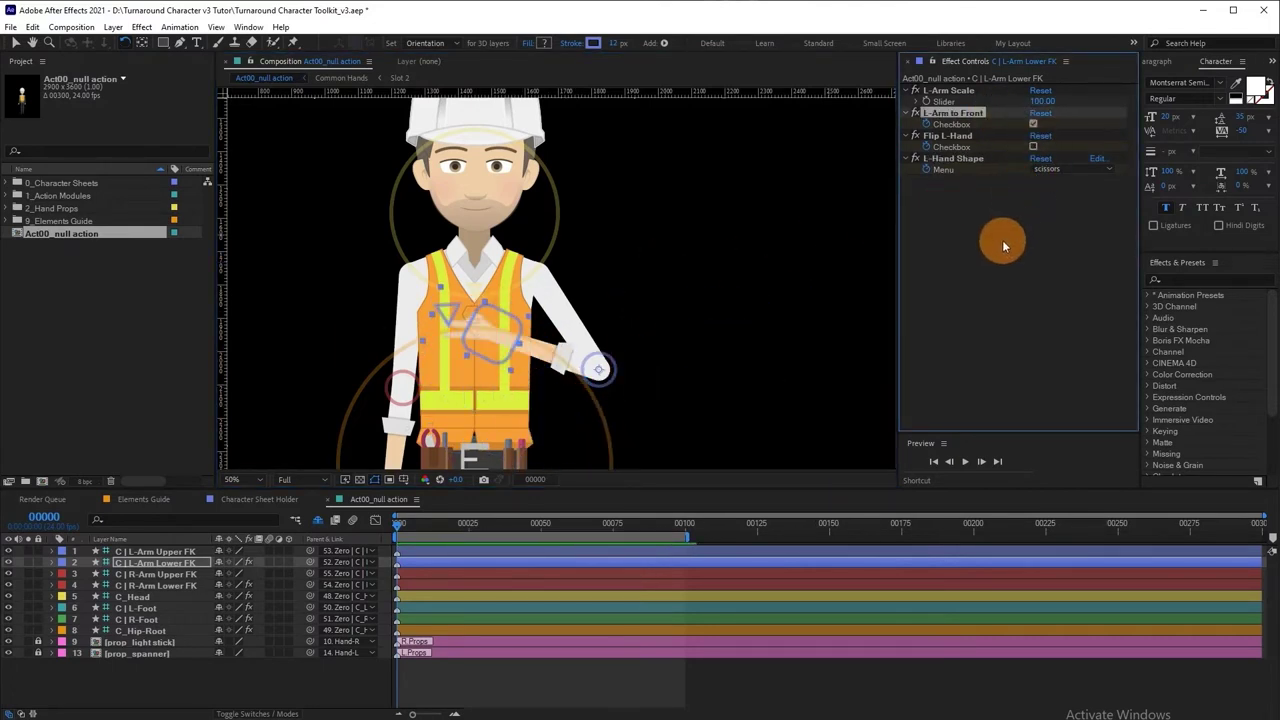
{"action": "left_click", "coordinate": [1033, 146]}
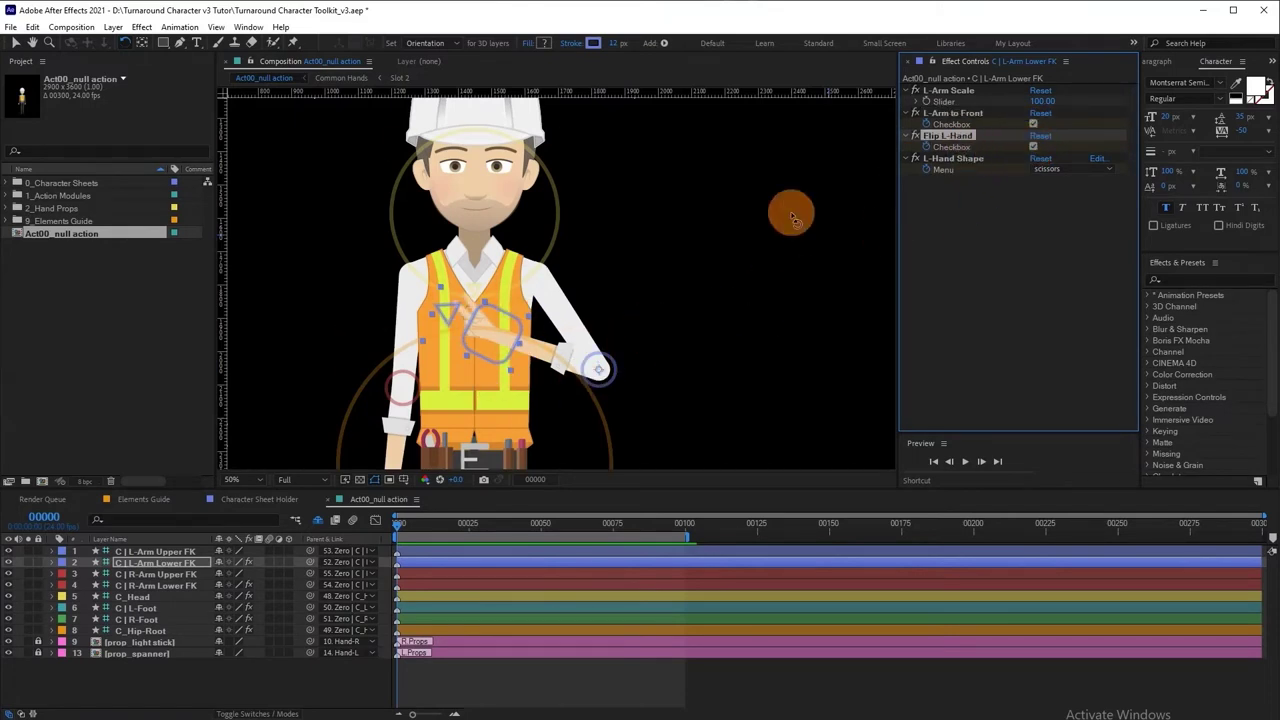
Step: Swing the left forearm back up beside the body and turn off Flip L-Hand
{"action": "left_click_drag", "start_coordinate": [489, 321], "coordinate": [676, 294]}
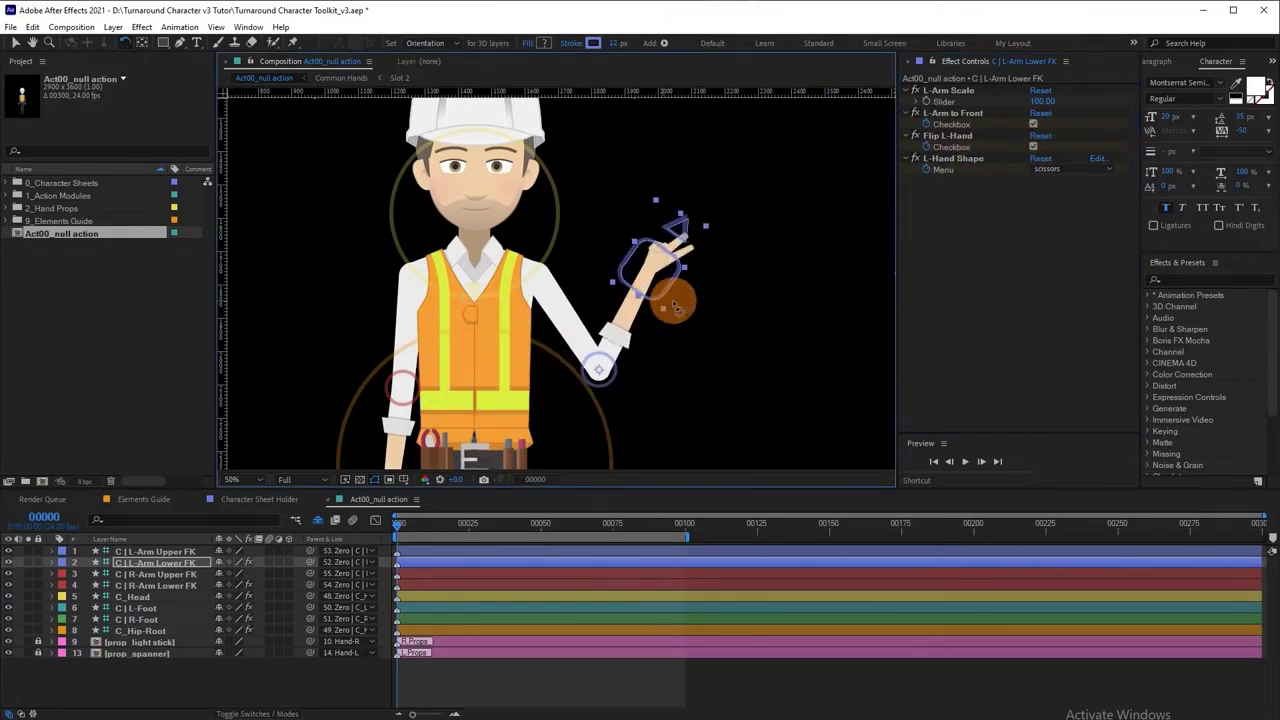
{"action": "left_click", "coordinate": [1033, 146]}
Step: Switch the left forearm's L-Hand Shape to prop F, try prop B, and settle on prop F
{"action": "left_click", "coordinate": [1048, 177]}
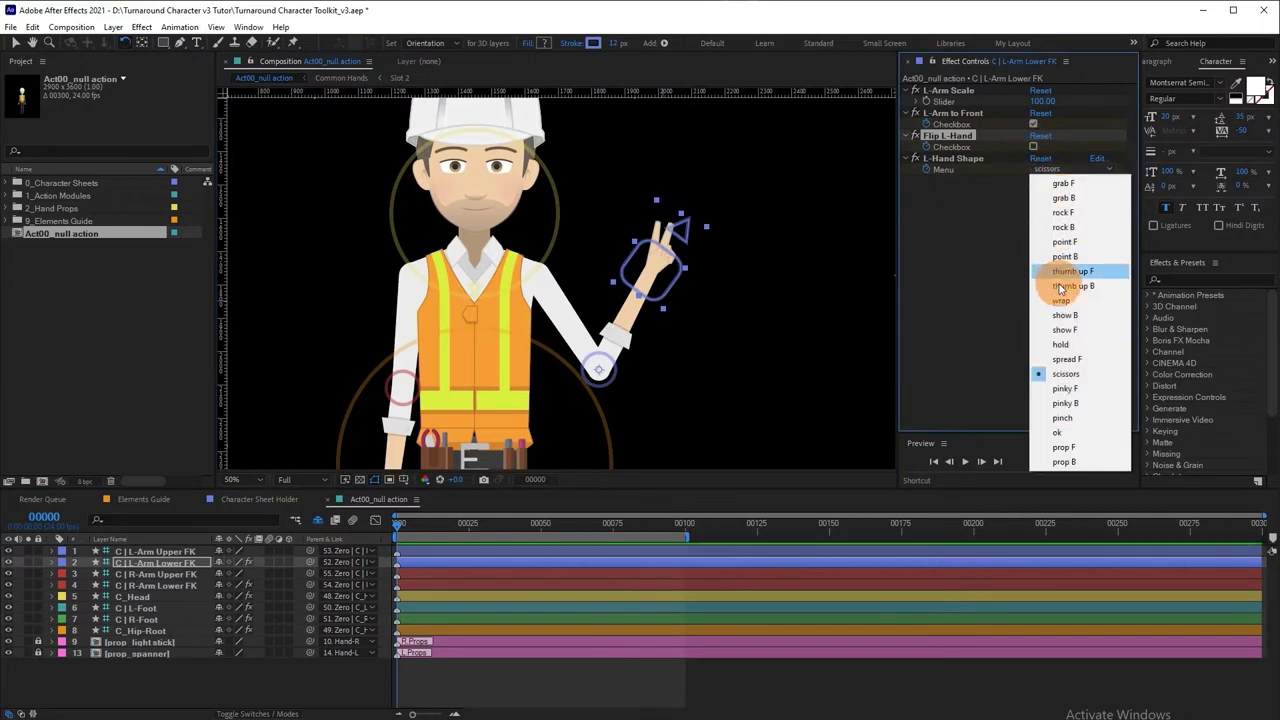
{"action": "left_click", "coordinate": [1066, 449]}
{"action": "left_click", "coordinate": [1060, 169]}
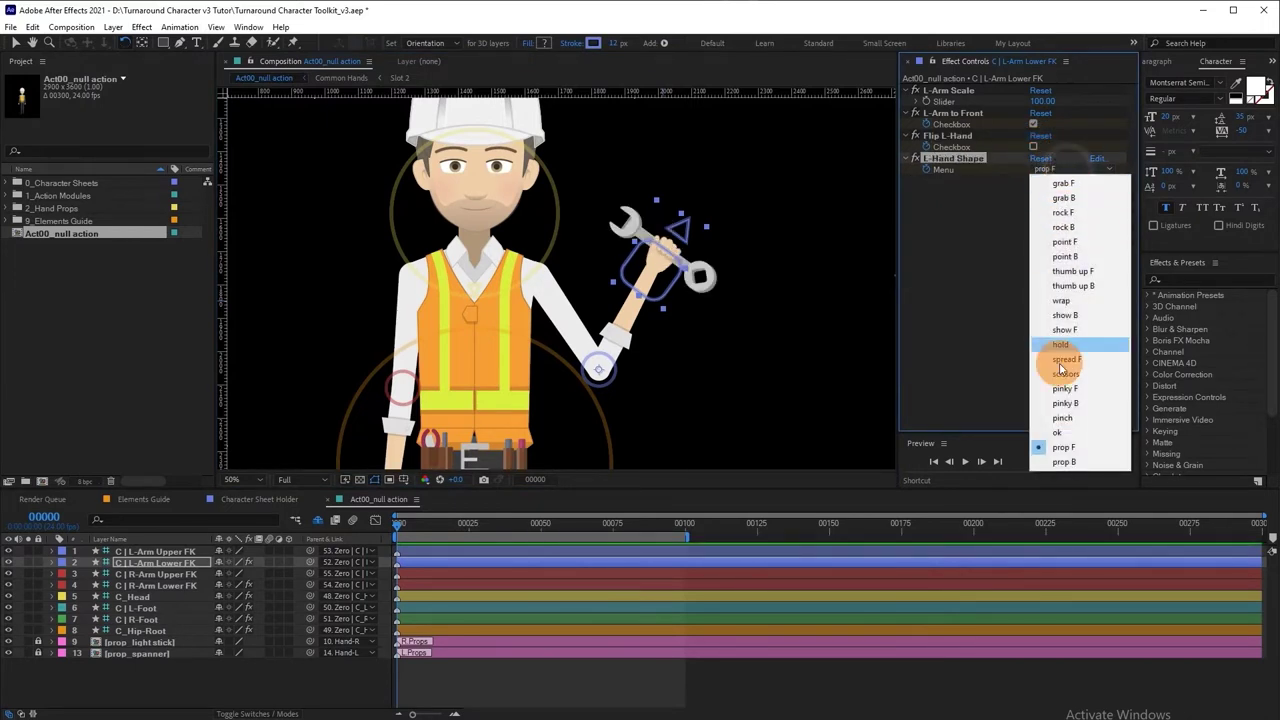
{"action": "left_click", "coordinate": [1063, 470]}
{"action": "left_click", "coordinate": [1066, 169]}
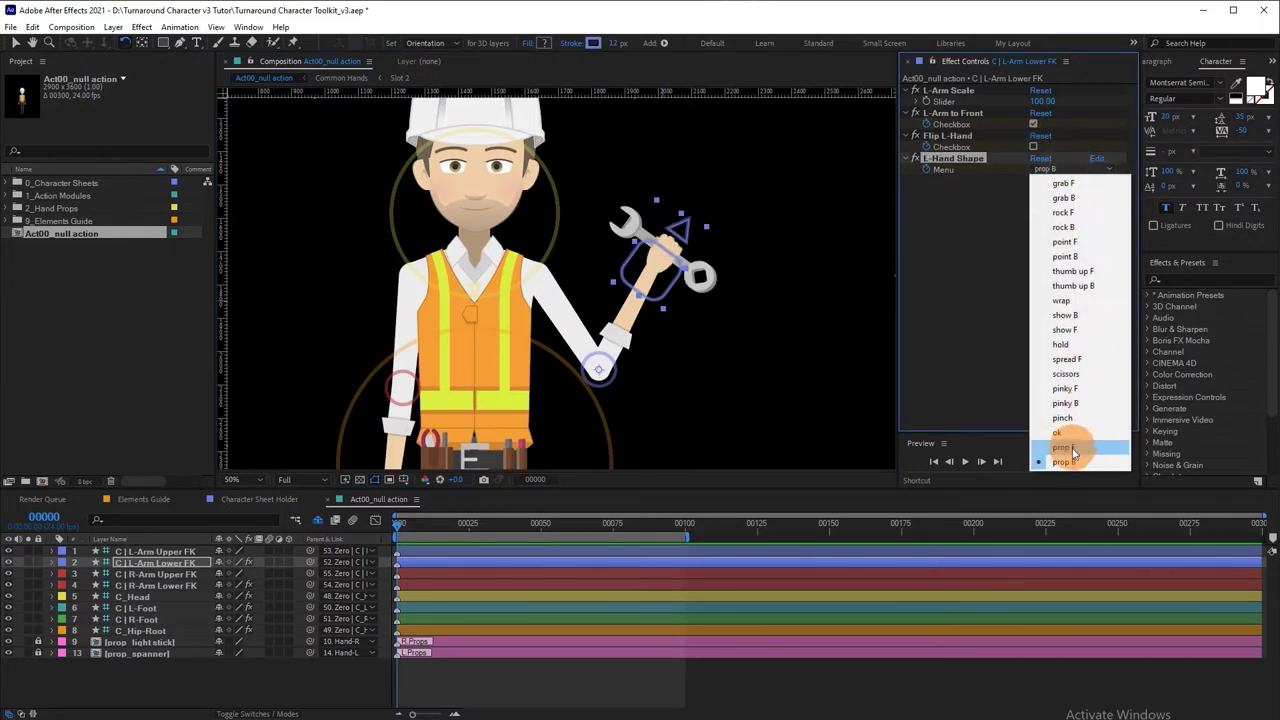
{"action": "left_click", "coordinate": [1086, 440]}
Step: Unlock the prop_spanner layer and replace it with prop_rose from the 2_Hand Props folder
{"action": "left_click", "coordinate": [128, 208]}
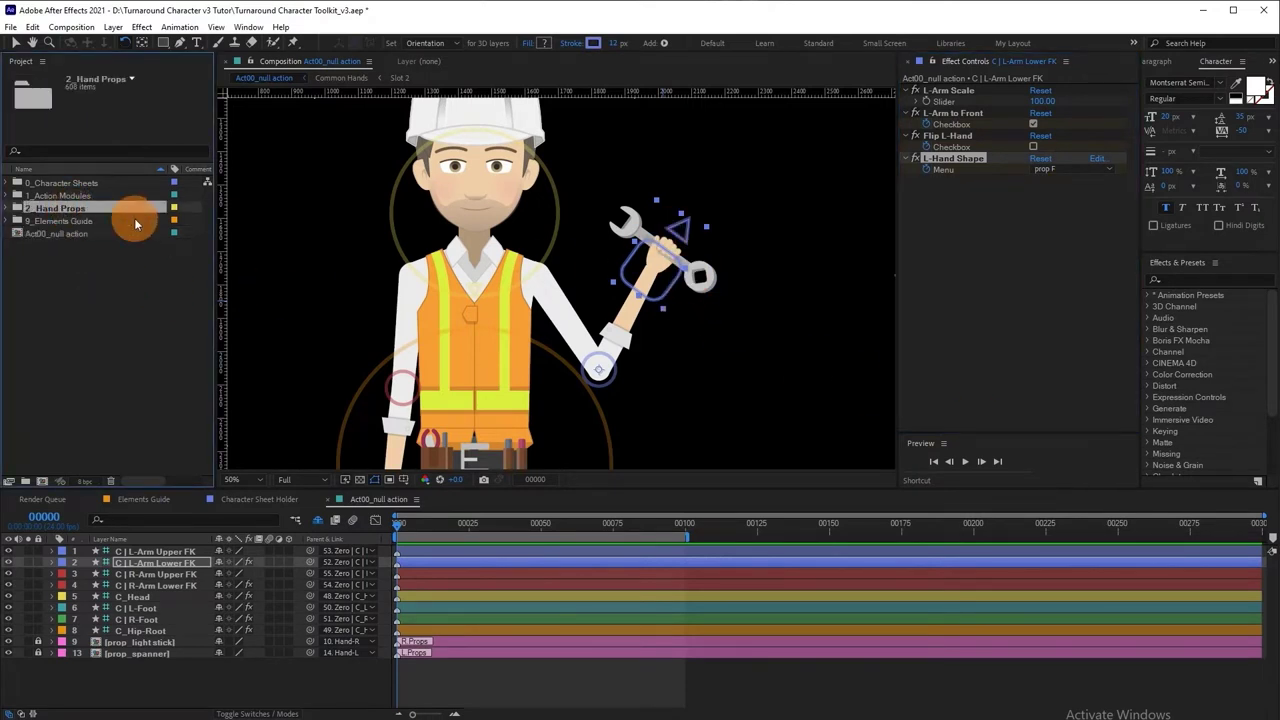
{"action": "left_click", "coordinate": [7, 211]}
{"action": "left_click_drag", "start_coordinate": [201, 210], "coordinate": [206, 414]}
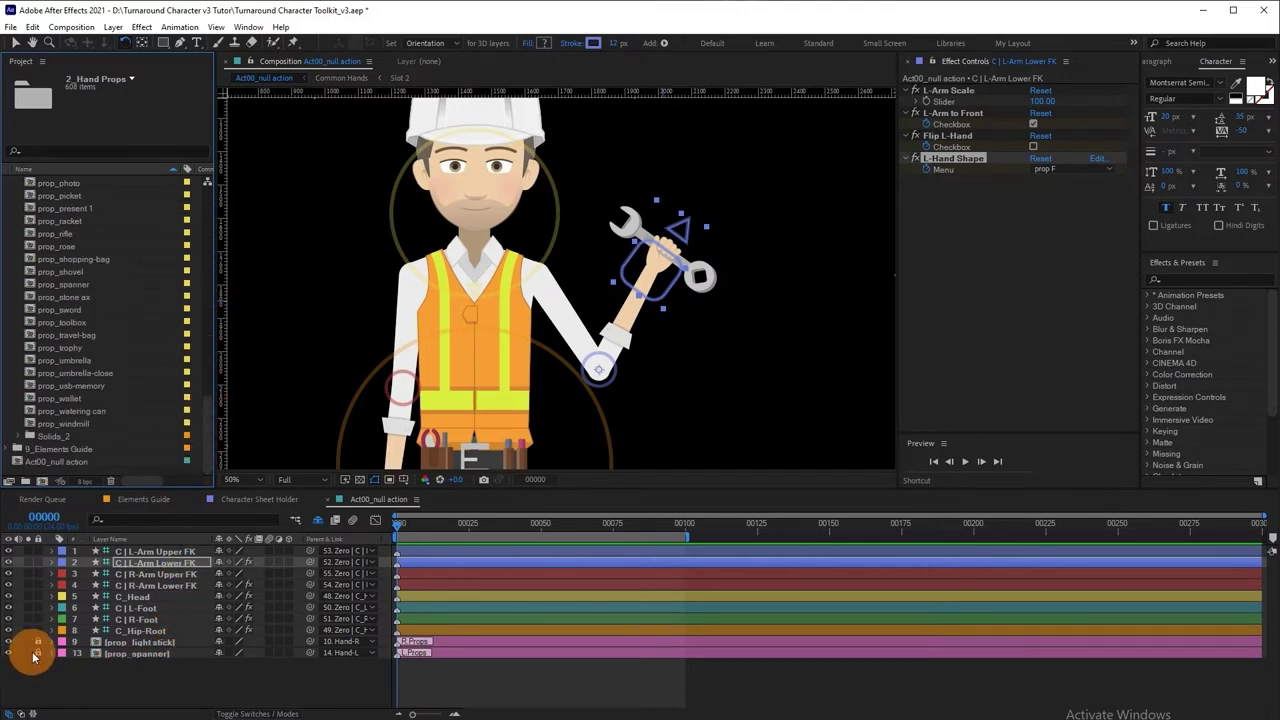
{"action": "left_click", "coordinate": [125, 654]}
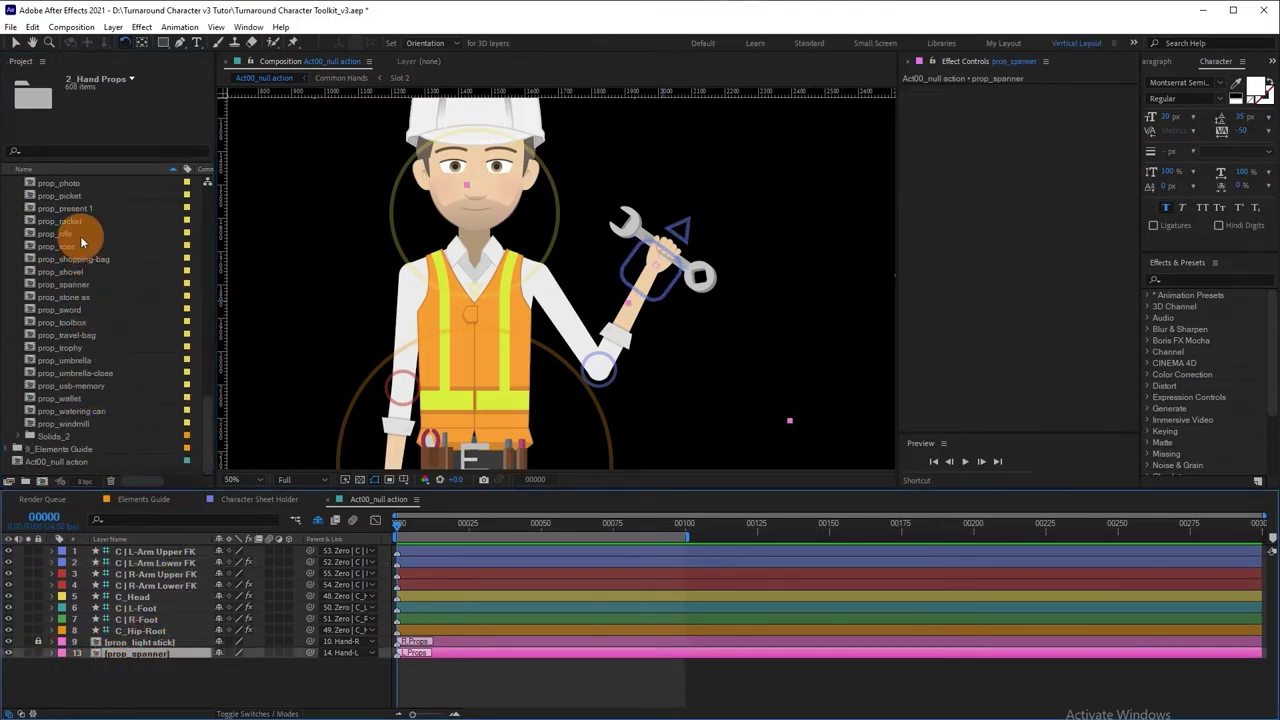
{"action": "left_click_drag", "start_coordinate": [80, 246], "coordinate": [162, 654]}
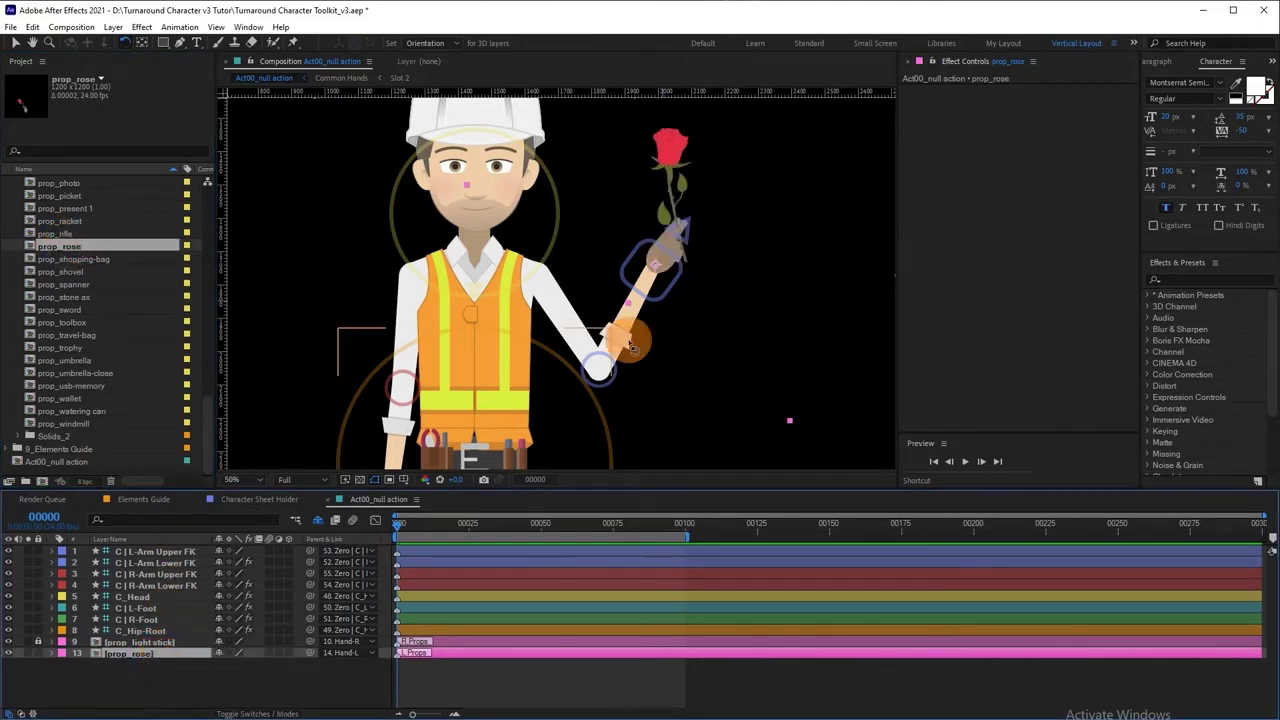
{"action": "left_click", "coordinate": [703, 285]}
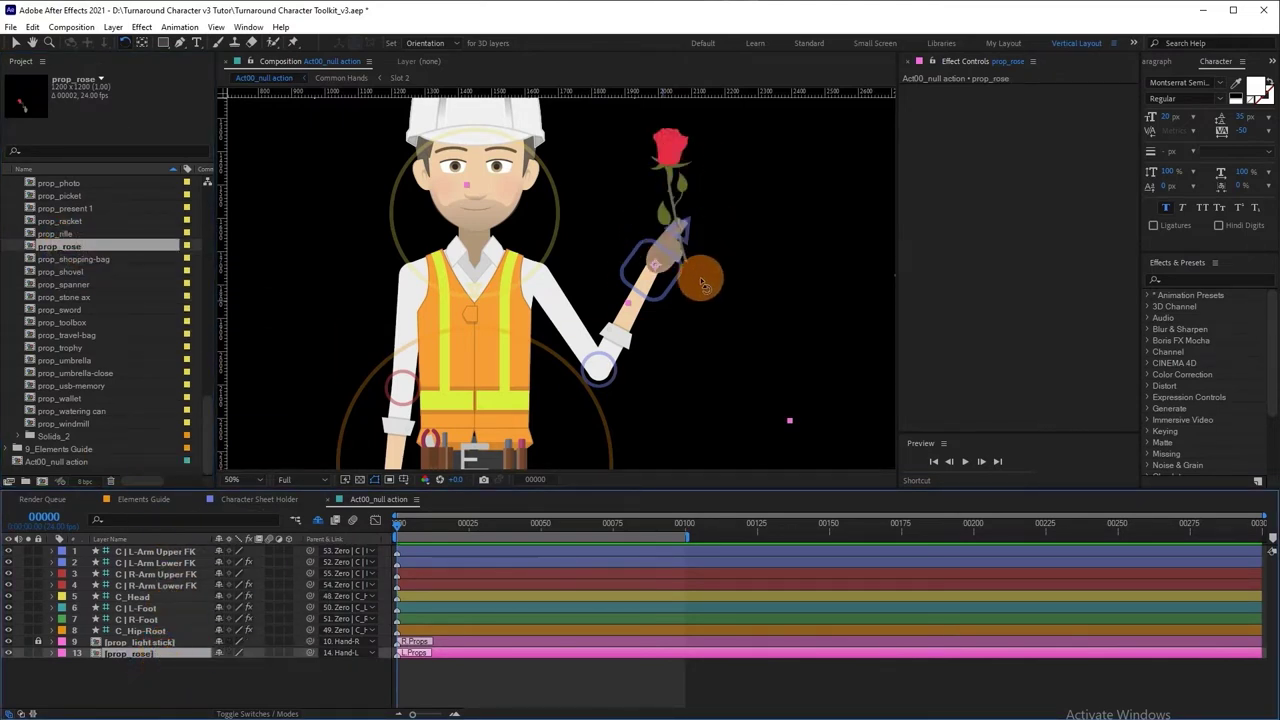
Step: Open the prop_rose composition and compare its hand artwork on frames 1 and 0
{"action": "double_click", "coordinate": [146, 653]}
{"action": "left_click", "coordinate": [840, 524]}
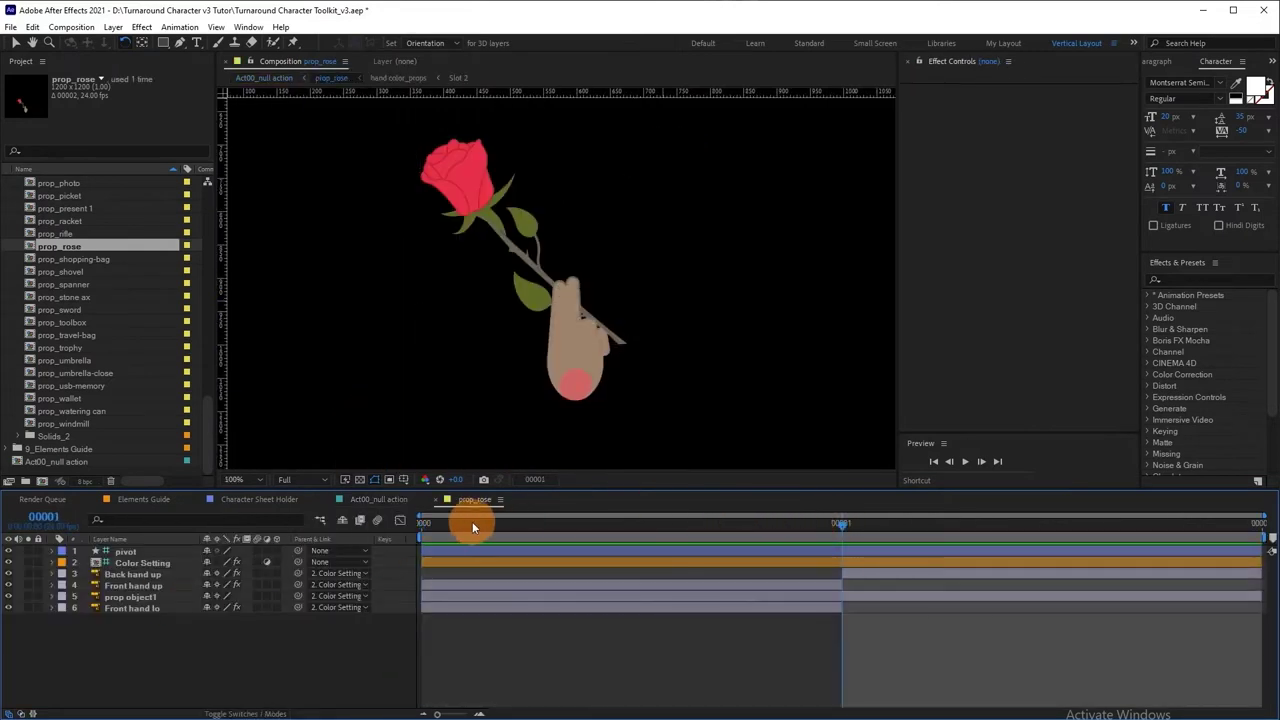
{"action": "left_click_drag", "start_coordinate": [472, 527], "coordinate": [422, 524]}
Step: Hide the prop object1 layer, draw a purple rectangle over the fingers, and place its shape layer directly below Front hand up
{"action": "left_click", "coordinate": [166, 593]}
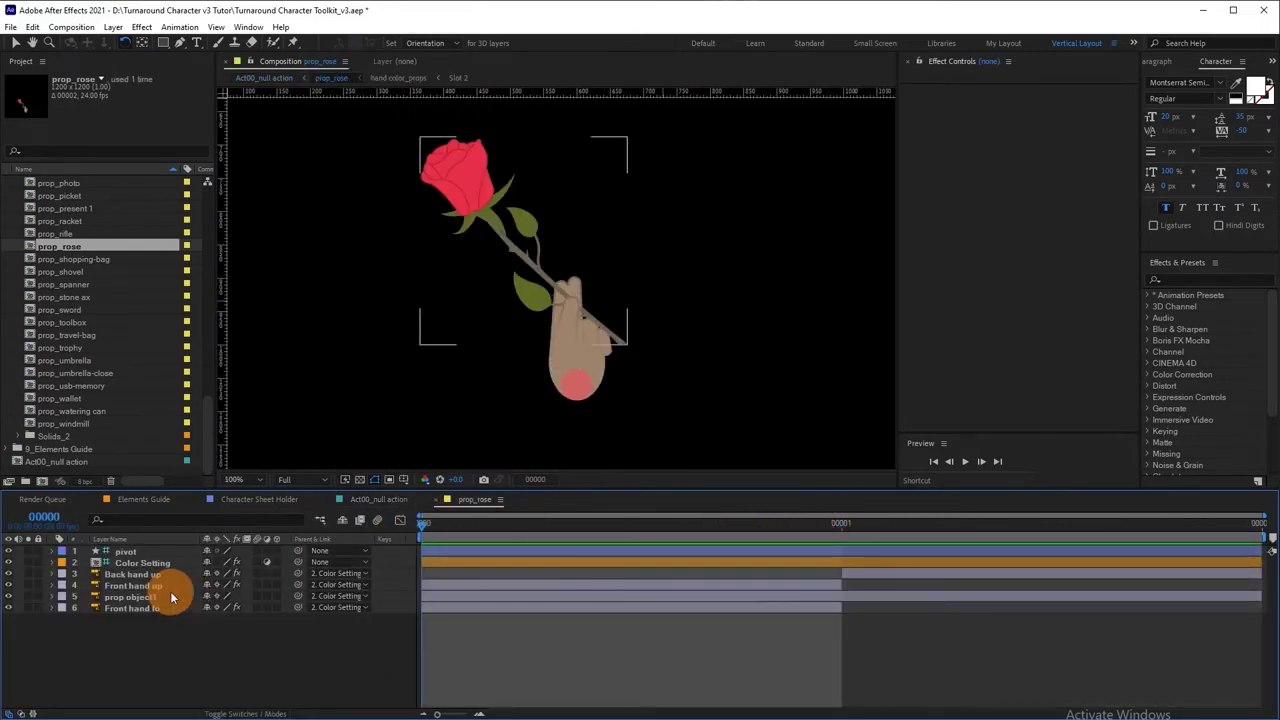
{"action": "left_click", "coordinate": [9, 597]}
{"action": "left_click", "coordinate": [122, 628]}
{"action": "left_click", "coordinate": [163, 42]}
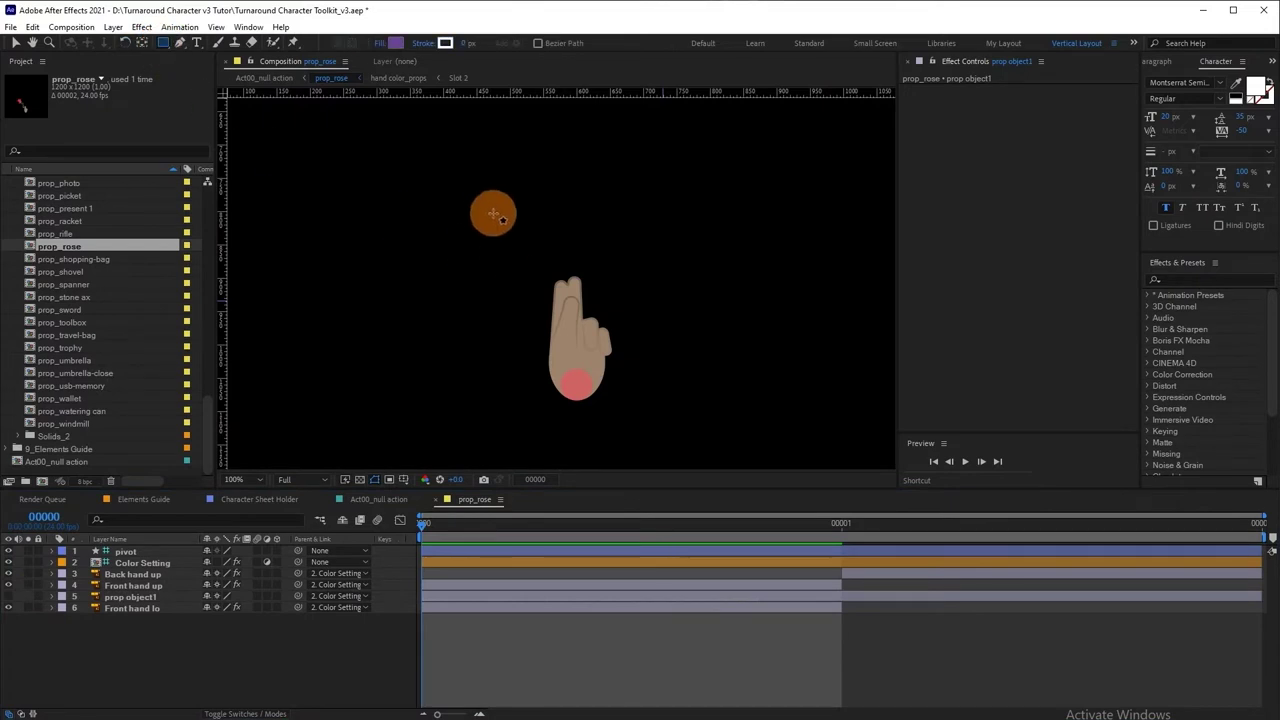
{"action": "left_click_drag", "start_coordinate": [487, 210], "coordinate": [640, 312]}
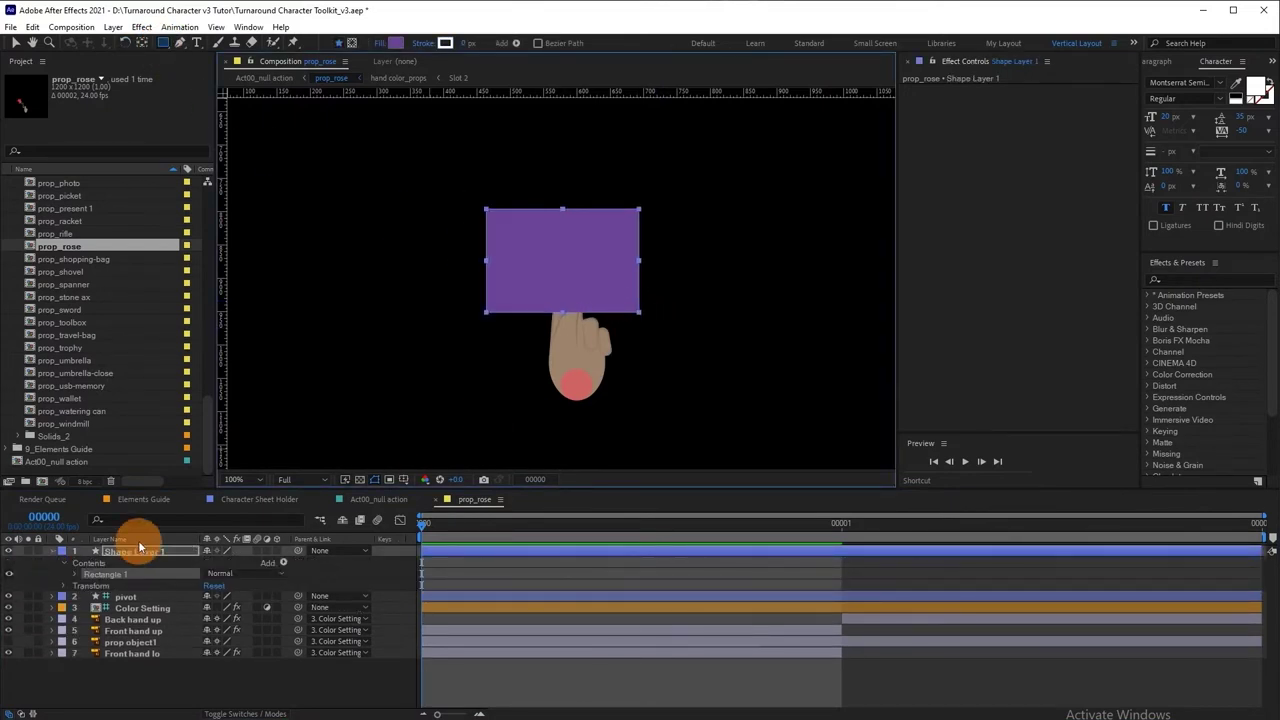
{"action": "left_click_drag", "start_coordinate": [140, 548], "coordinate": [148, 643]}
{"action": "left_click", "coordinate": [151, 677]}
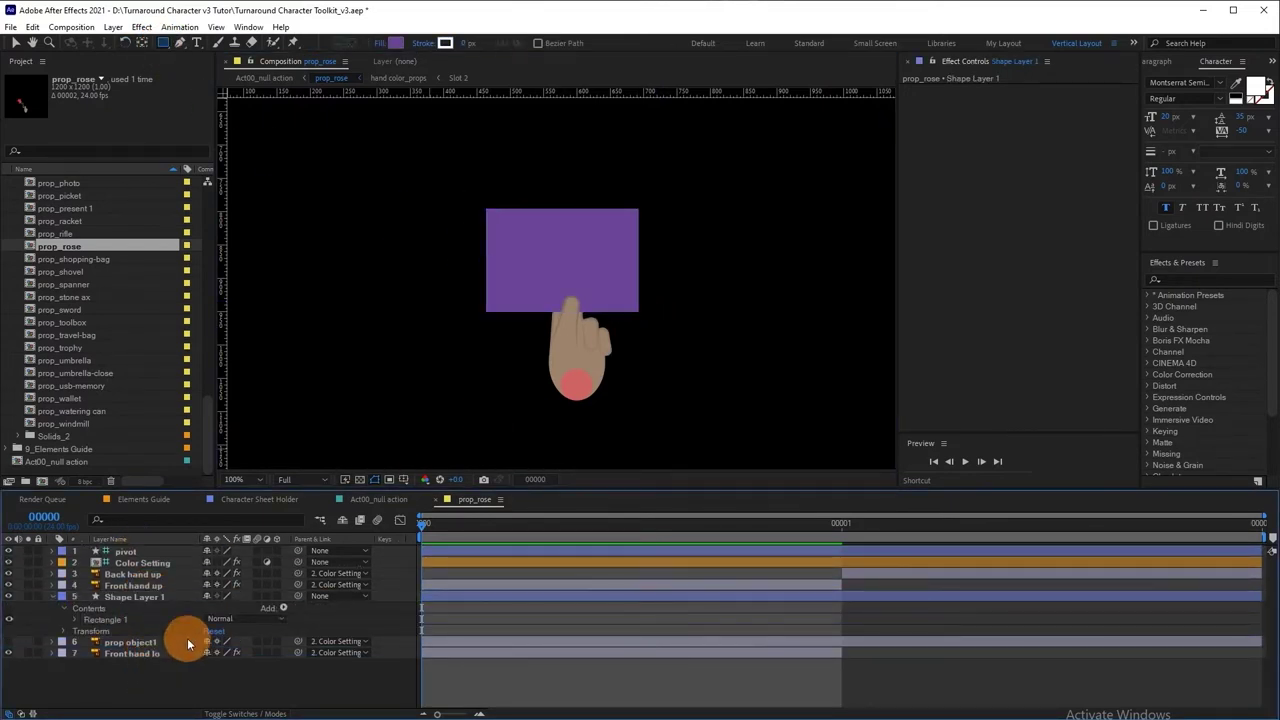
Step: Compare the rectangle prop on frames 1 and 0, then delete its shape layer and show prop object1 again
{"action": "left_click", "coordinate": [845, 526]}
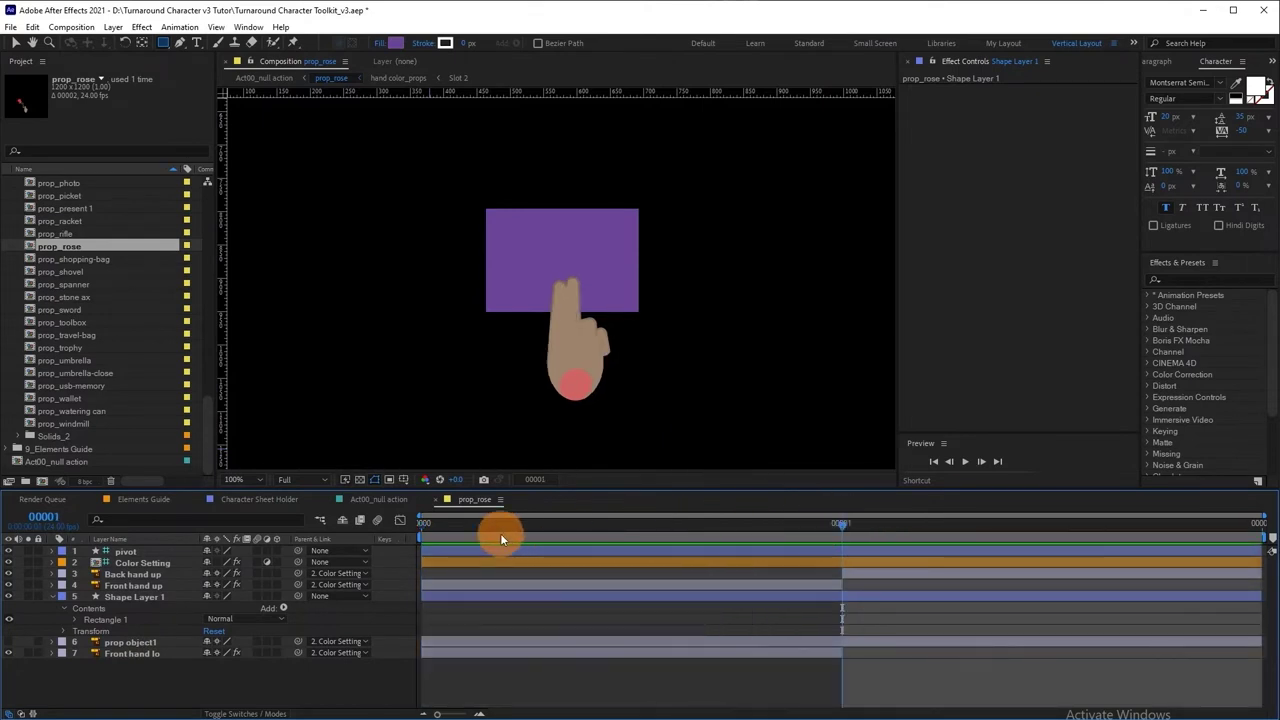
{"action": "left_click", "coordinate": [423, 528]}
{"action": "left_click_drag", "start_coordinate": [829, 523], "coordinate": [421, 525]}
{"action": "left_click", "coordinate": [173, 600]}
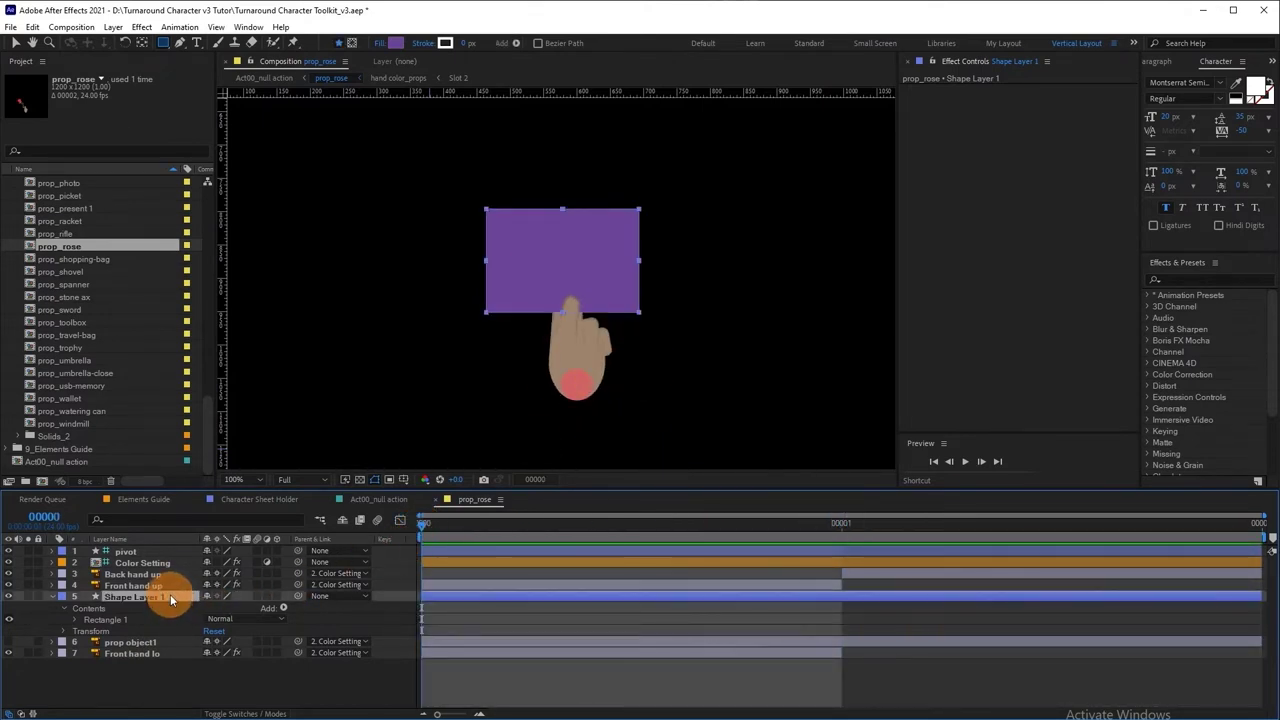
{"action": "key", "text": "Delete"}
{"action": "left_click_drag", "start_coordinate": [11, 595], "coordinate": [22, 607]}
{"action": "left_click", "coordinate": [77, 633]}
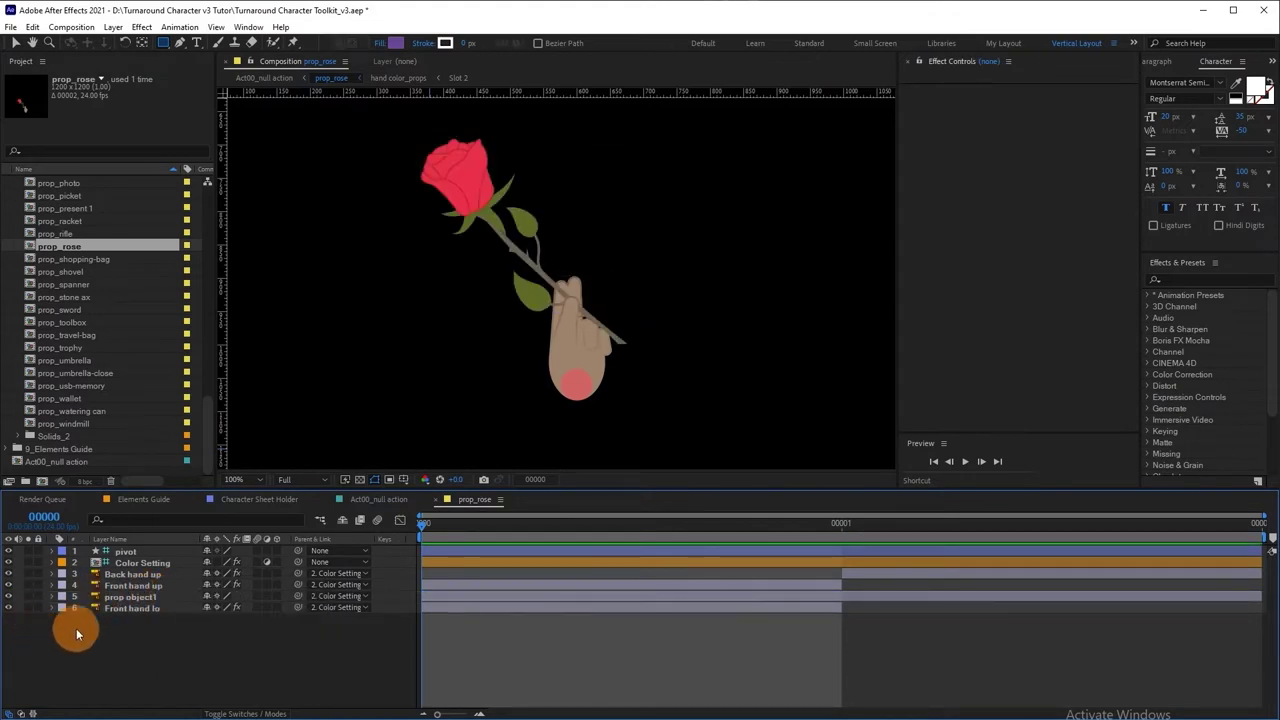
Step: Check the Slot Number on prop_rose's Color Setting layer against the character's slot in Character Sheet Holder
{"action": "left_click", "coordinate": [141, 564]}
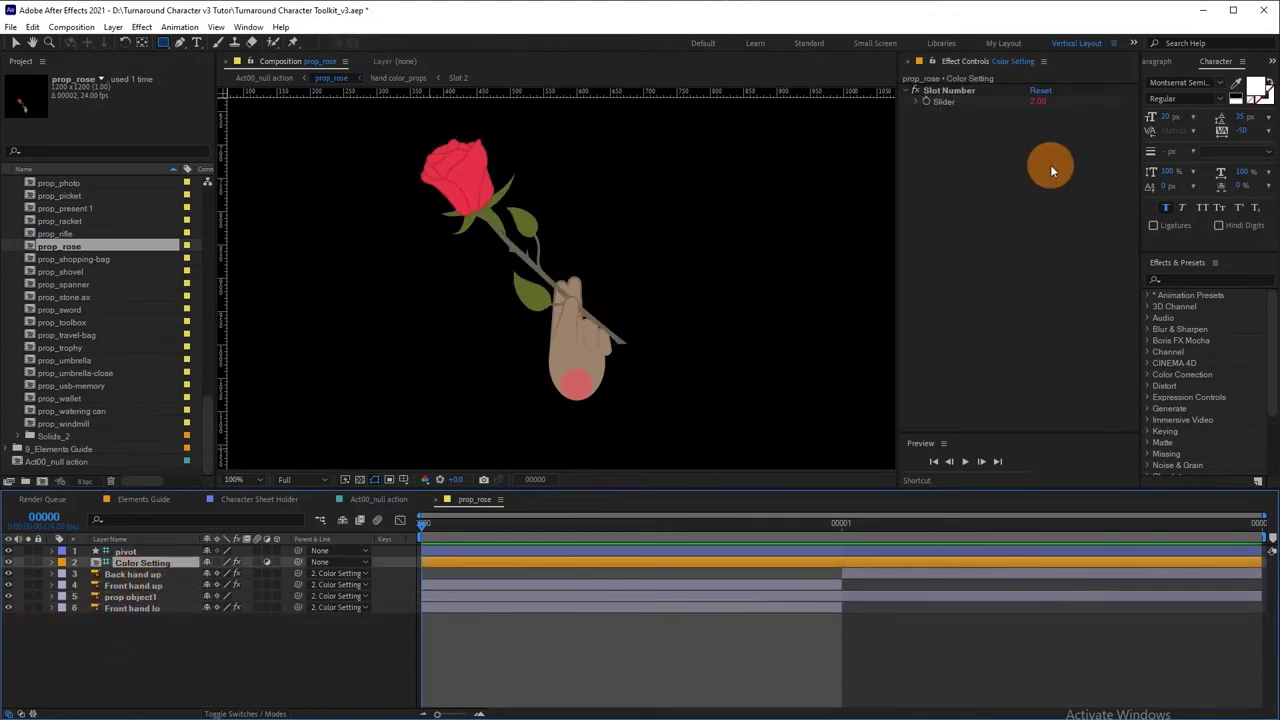
{"action": "left_click", "coordinate": [377, 499]}
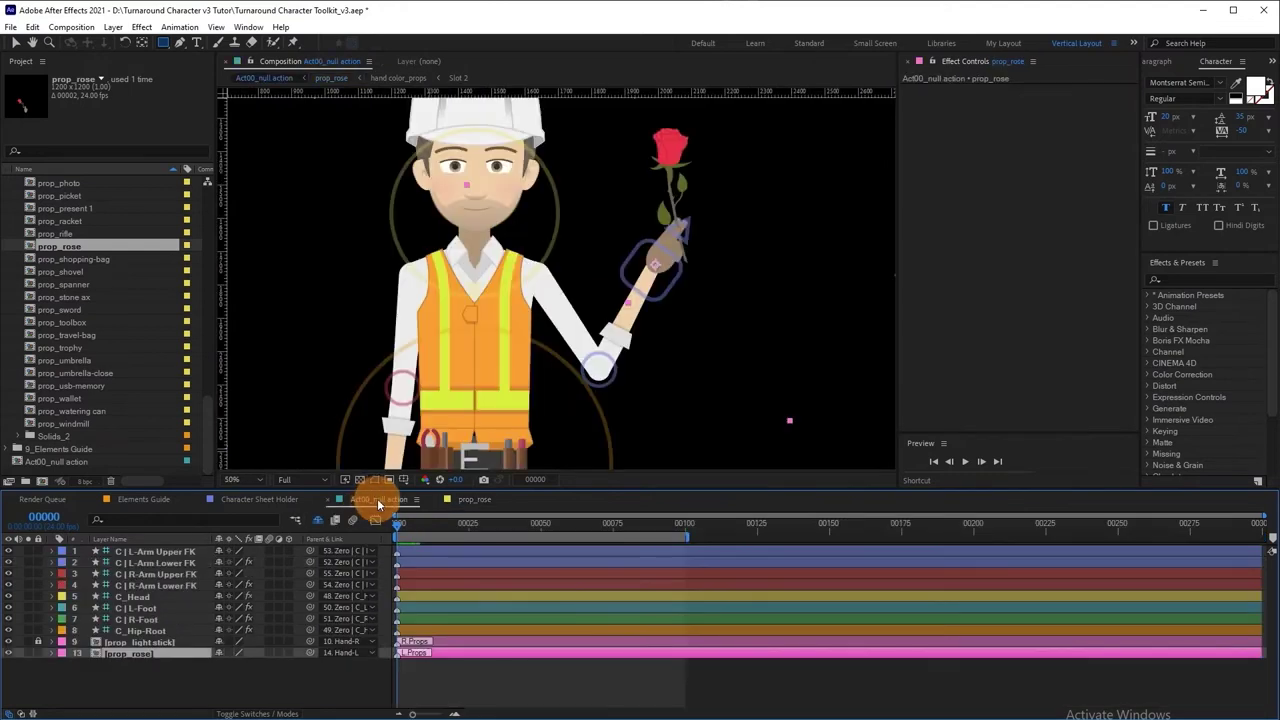
{"action": "left_click", "coordinate": [270, 499]}
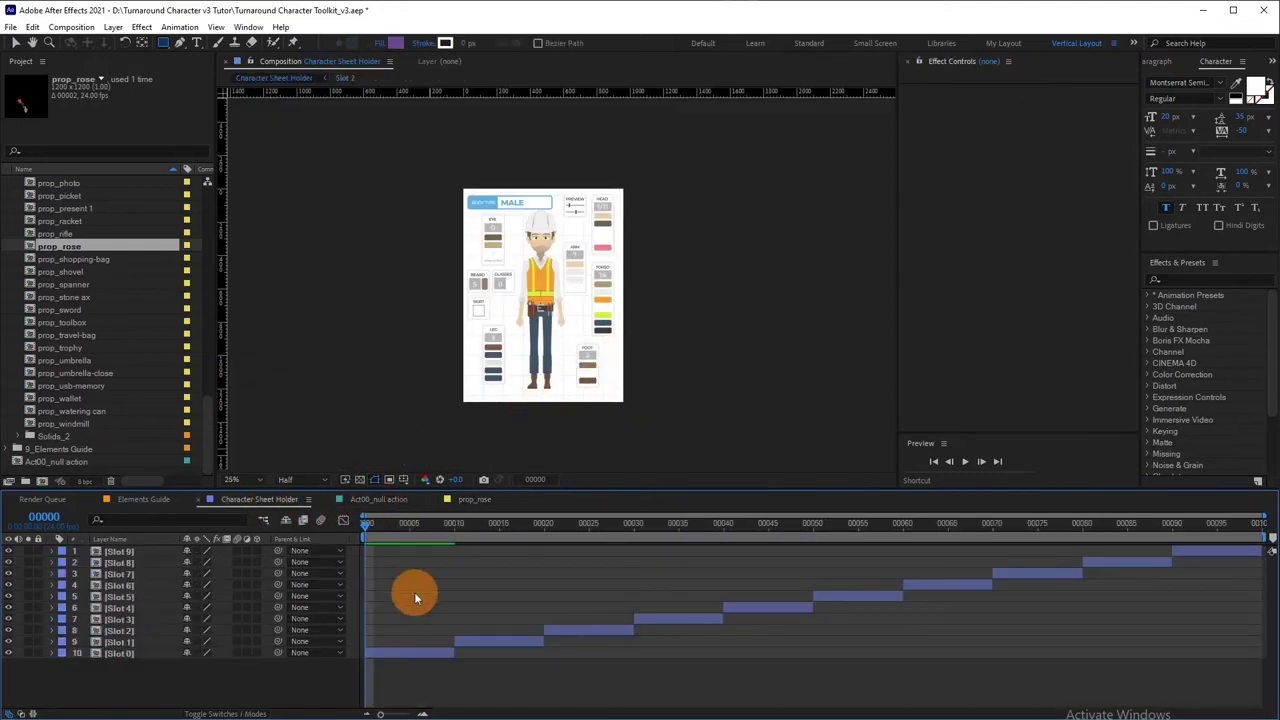
{"action": "left_click", "coordinate": [408, 652]}
Step: Set the Color Setting Slot Number in prop_rose to 0, and lock the prop_rose layer back in Act00_null action
{"action": "left_click", "coordinate": [480, 507]}
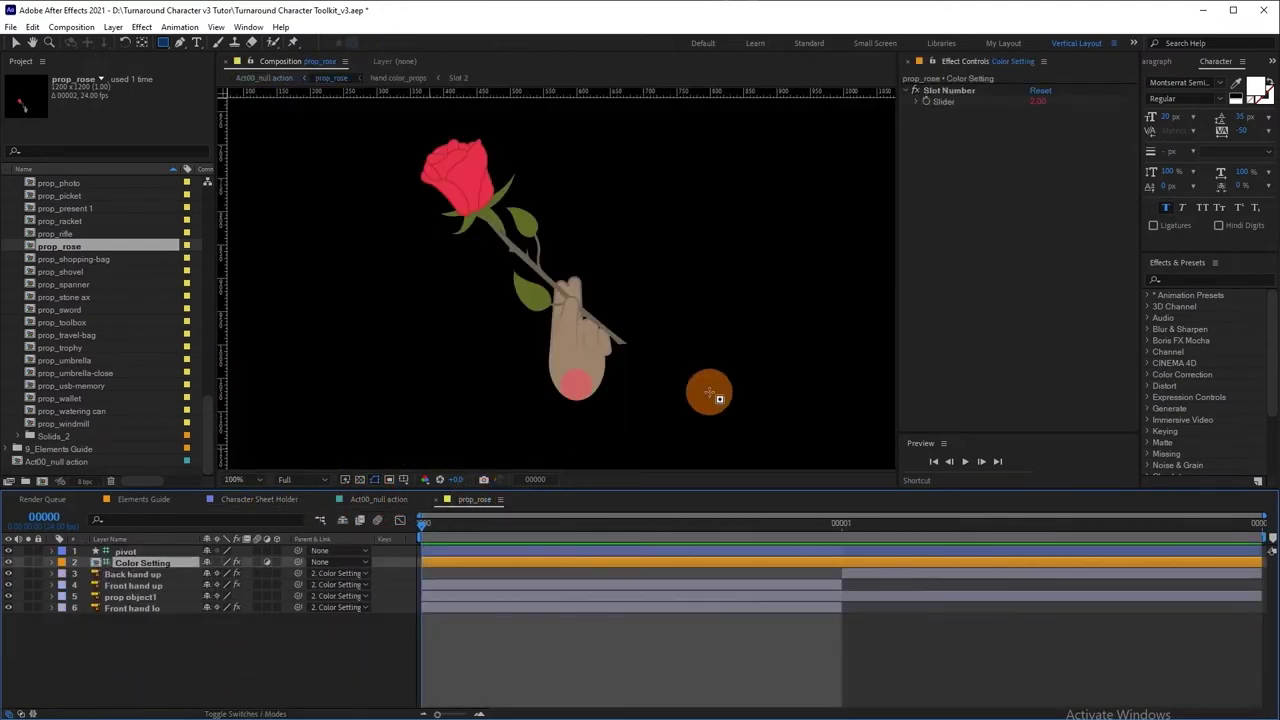
{"action": "left_click", "coordinate": [951, 89]}
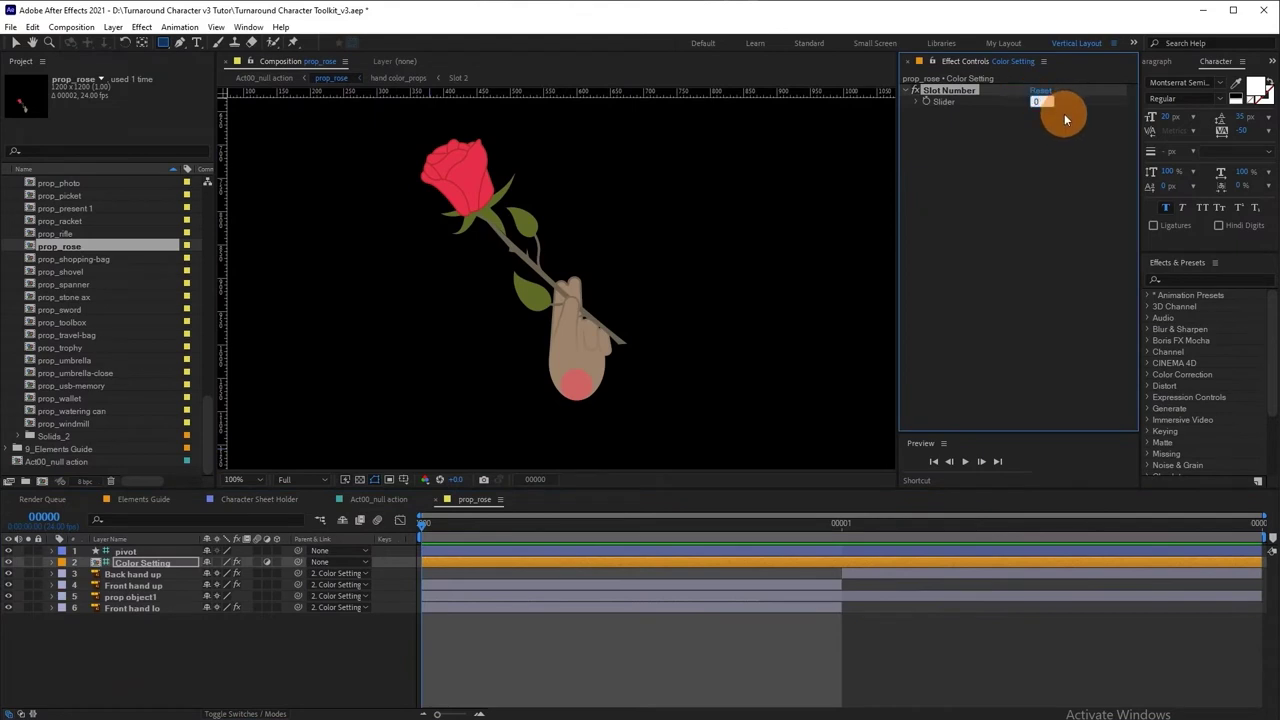
{"action": "key", "text": "Return"}
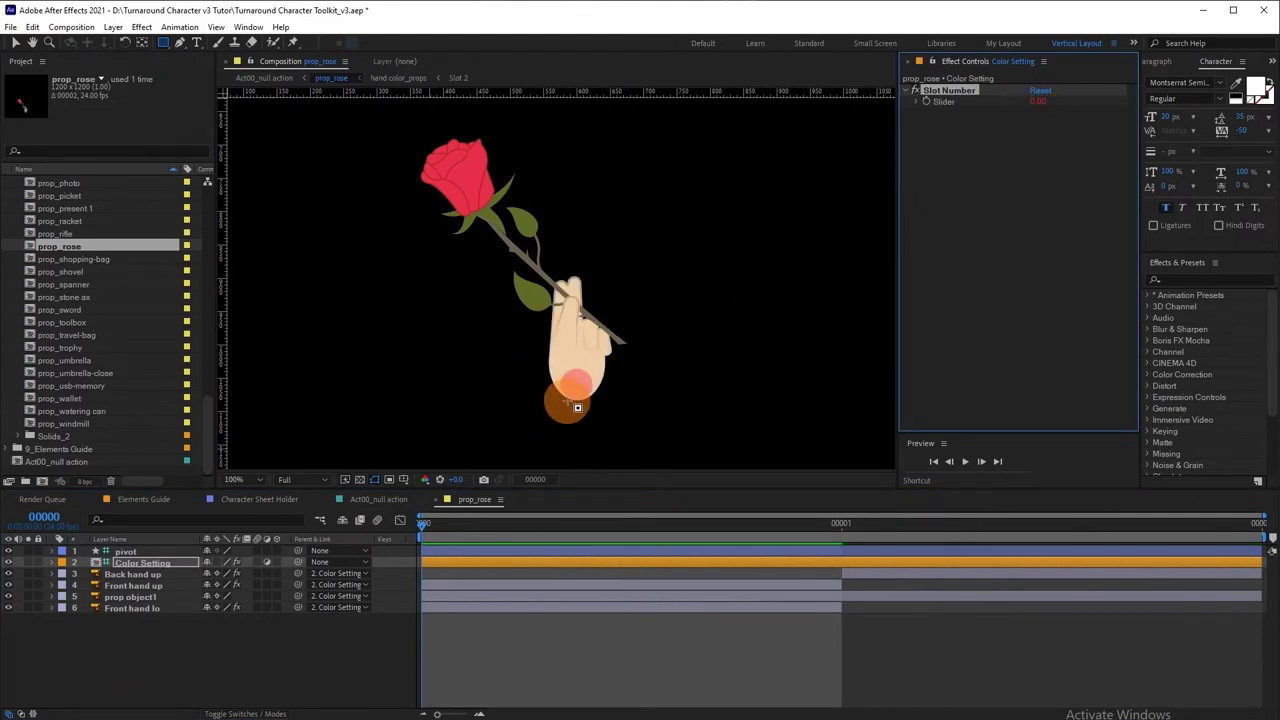
{"action": "left_click", "coordinate": [380, 499]}
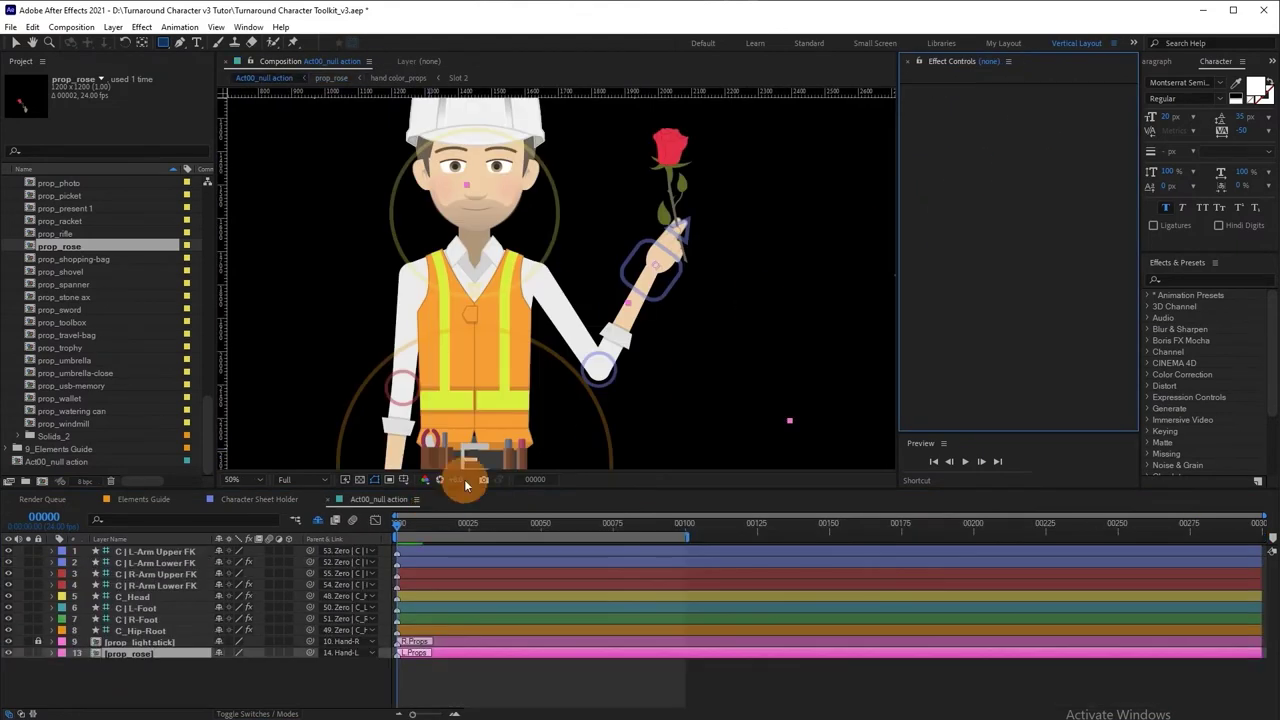
{"action": "left_click", "coordinate": [40, 654]}
Step: Raise the character's left foot with the C | L-Foot controller so that the knee bends outward
{"action": "scroll", "coordinate": [466, 353], "scroll_direction": "down", "scroll_amount": 2}
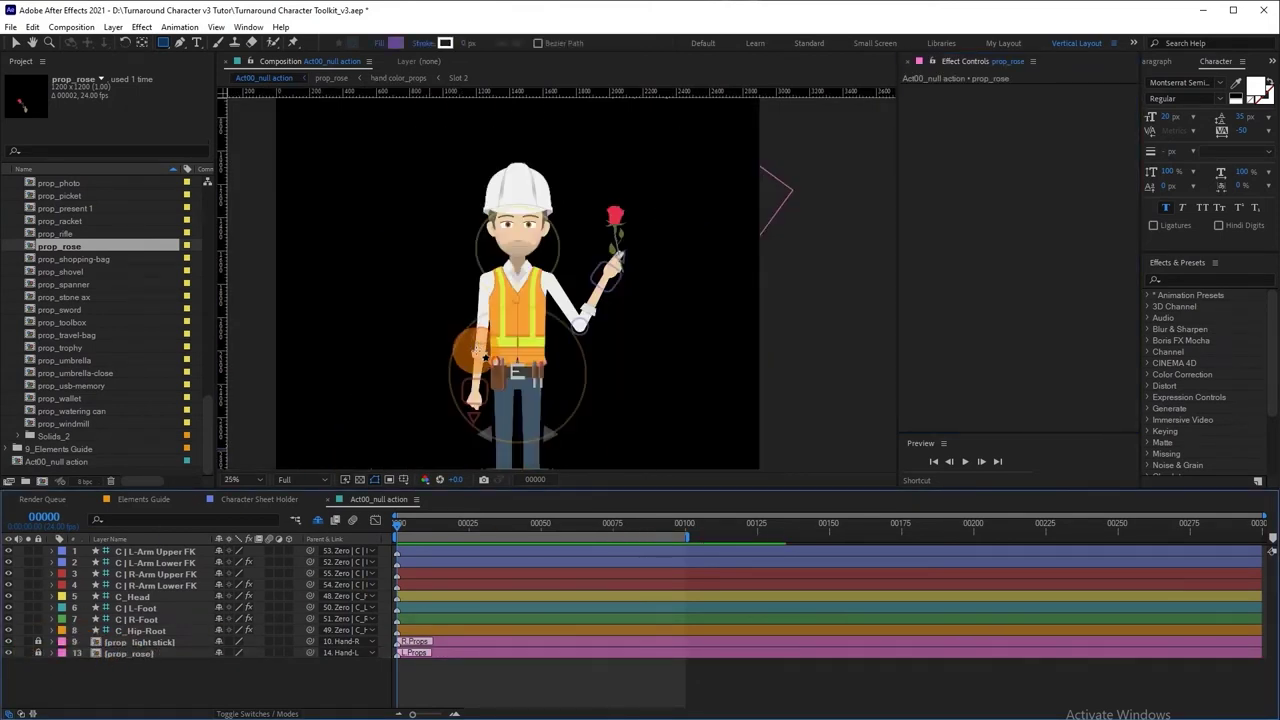
{"action": "left_click_drag", "start_coordinate": [524, 395], "coordinate": [524, 295]}
{"action": "key", "text": "v"}
{"action": "left_click_drag", "start_coordinate": [540, 425], "coordinate": [553, 387]}
Step: Set Turn Foot-L to SIDE L and rotate the left foot controller so the toe points downward
{"action": "left_click", "coordinate": [1072, 191]}
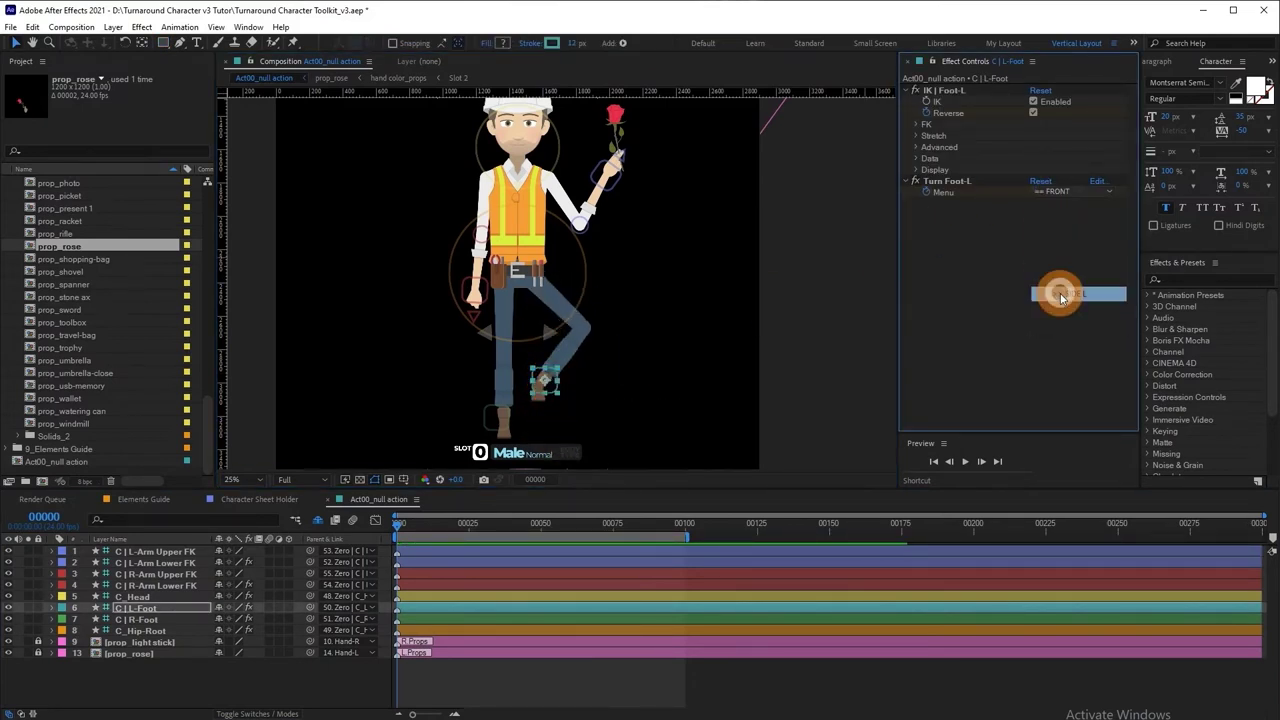
{"action": "left_click", "coordinate": [1063, 291]}
{"action": "key", "text": "w"}
{"action": "left_click_drag", "start_coordinate": [556, 384], "coordinate": [555, 388]}
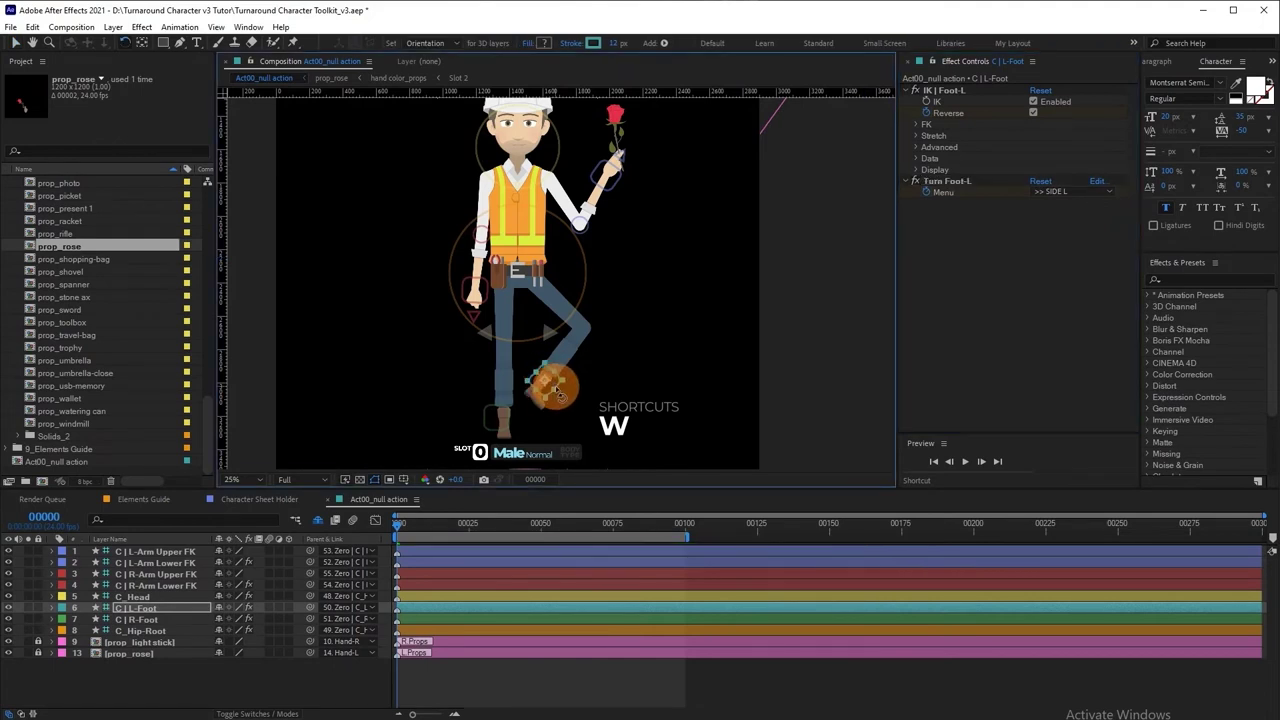
{"action": "left_click", "coordinate": [596, 400]}
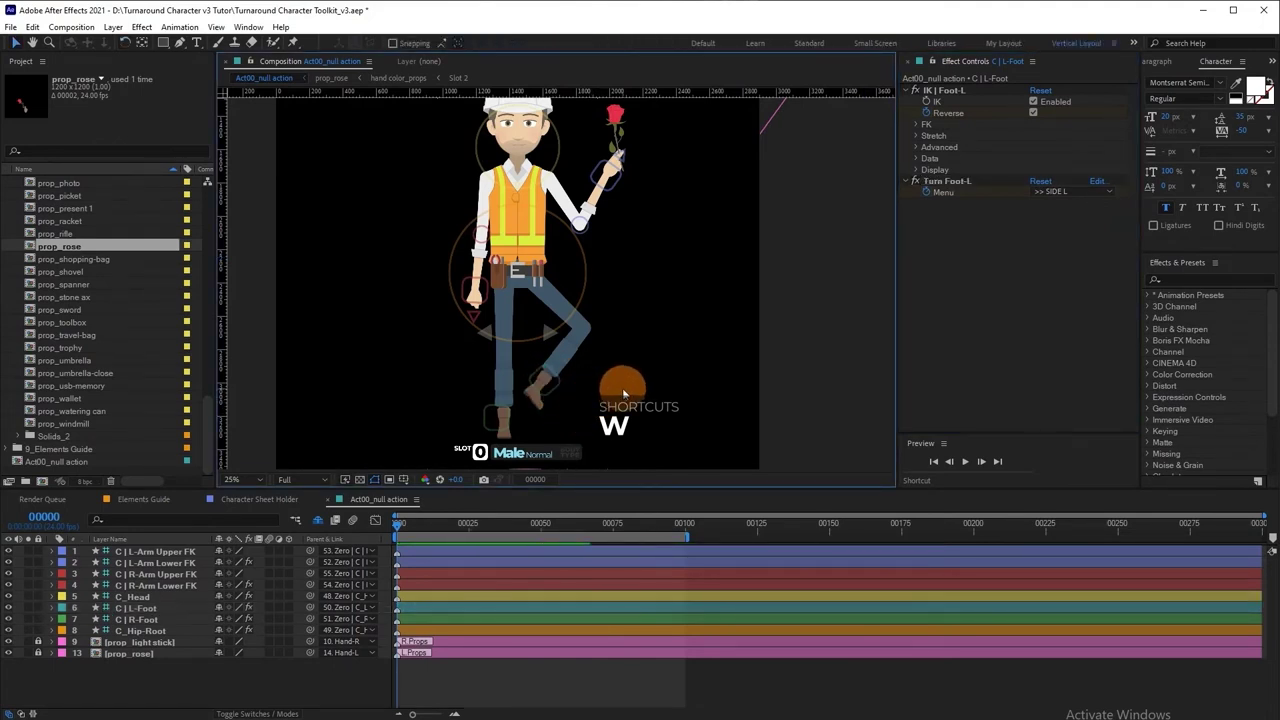
Step: Disable IK on the C | R-Foot controller and set the FK individual controls to Upper 44° and Lower -38°
{"action": "left_click", "coordinate": [510, 416]}
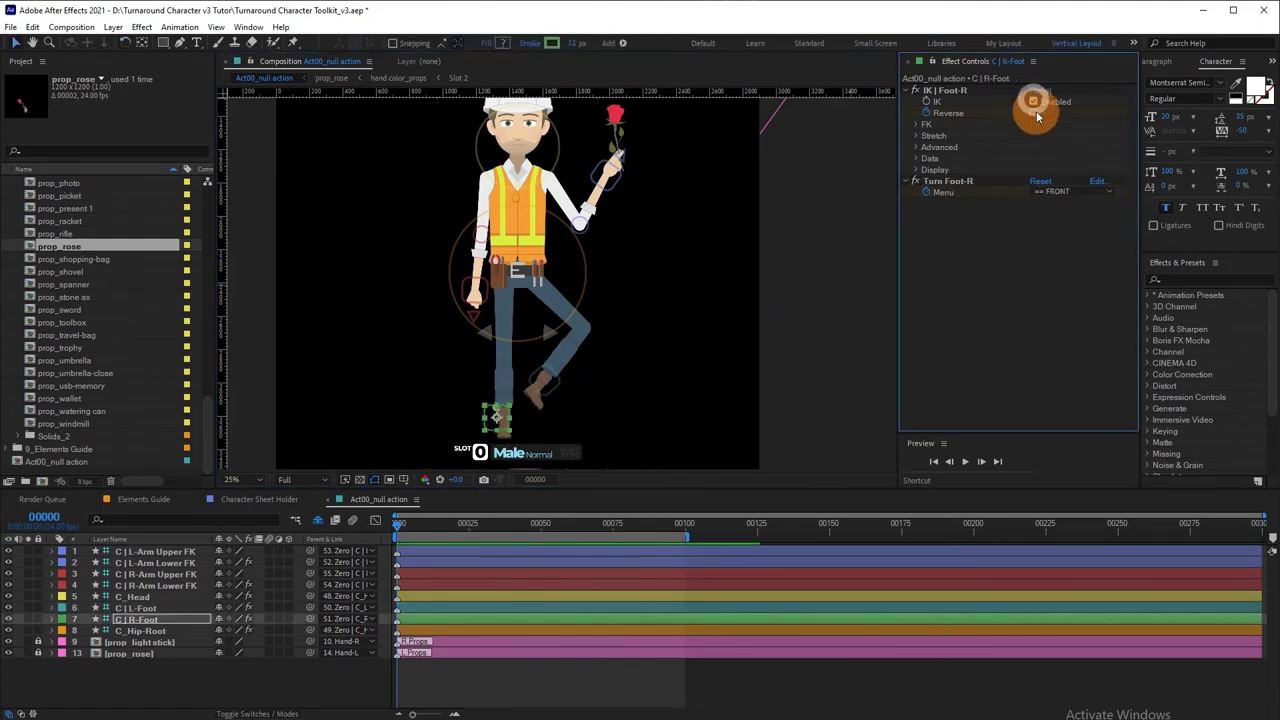
{"action": "left_click", "coordinate": [964, 126]}
{"action": "left_click", "coordinate": [916, 124]}
{"action": "left_click", "coordinate": [926, 158]}
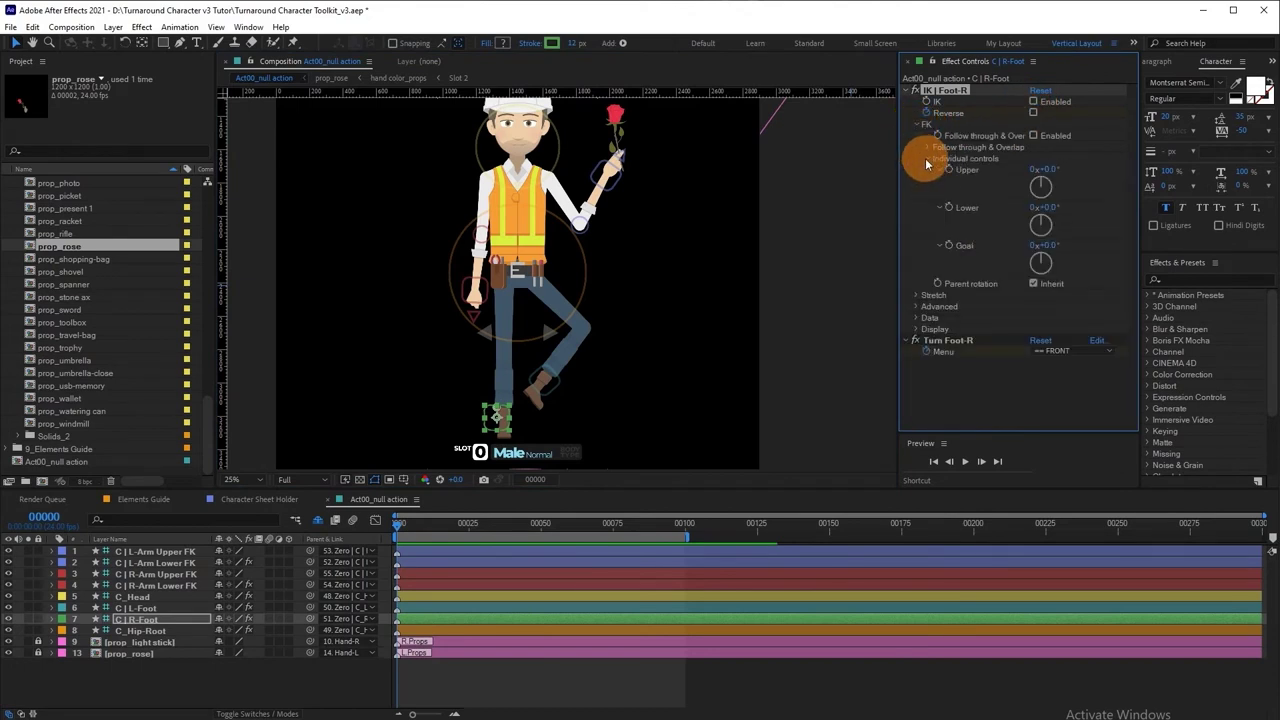
{"action": "left_click_drag", "start_coordinate": [1049, 166], "coordinate": [1078, 166]}
{"action": "left_click_drag", "start_coordinate": [1049, 208], "coordinate": [1024, 208]}
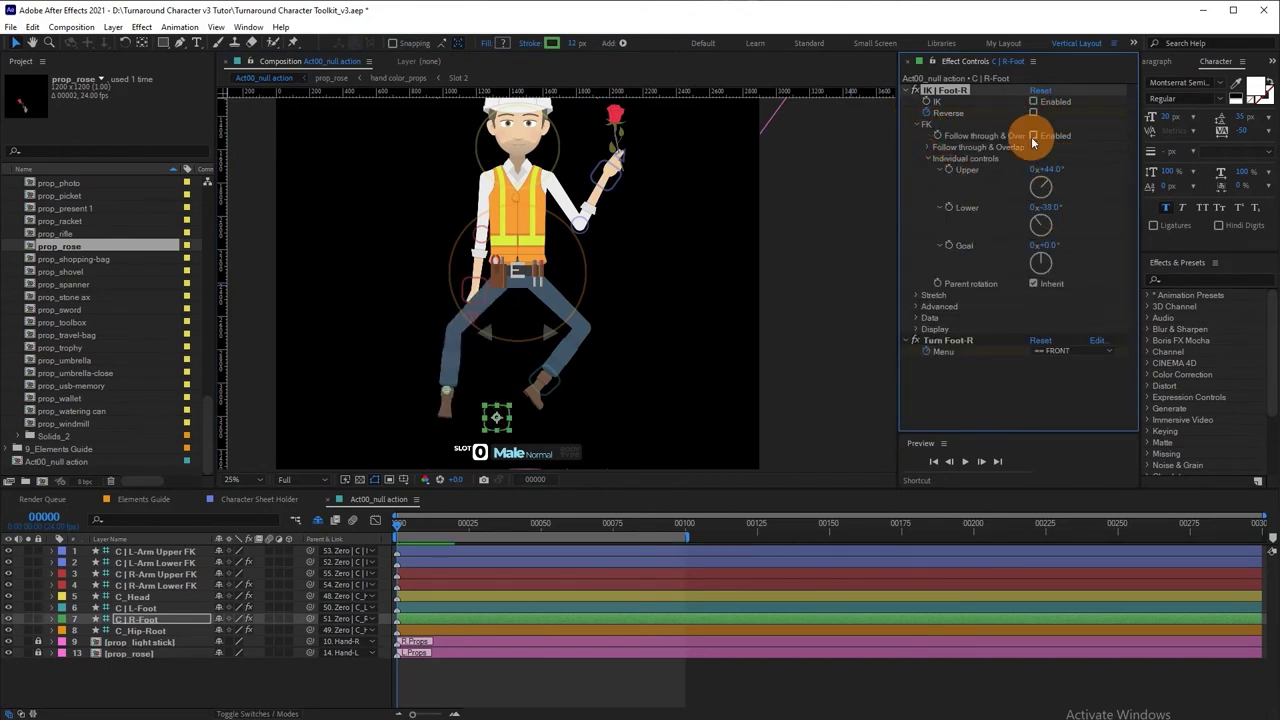
Step: Toggle the right foot's IK on and off to compare poses, leave it enabled, and collapse the FK settings
{"action": "left_click", "coordinate": [1034, 102]}
{"action": "left_click", "coordinate": [1034, 102]}
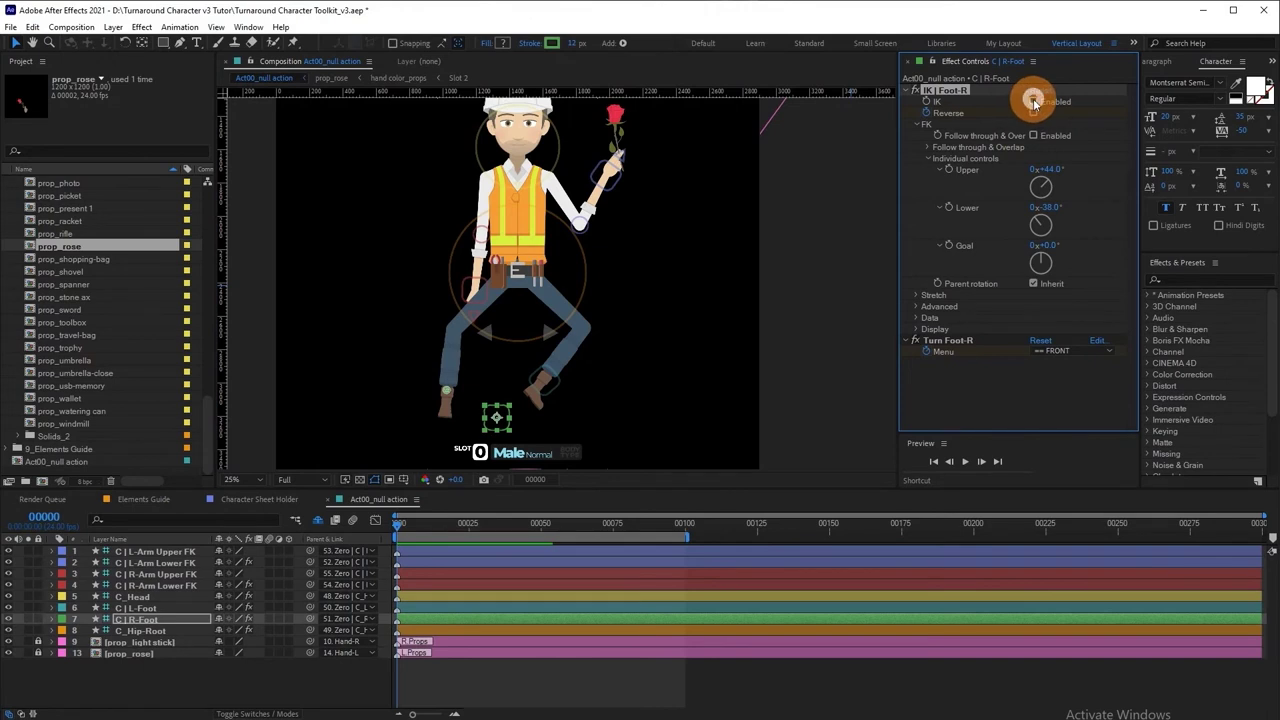
{"action": "left_click", "coordinate": [1034, 102]}
{"action": "left_click", "coordinate": [1034, 102]}
{"action": "left_click", "coordinate": [1034, 102]}
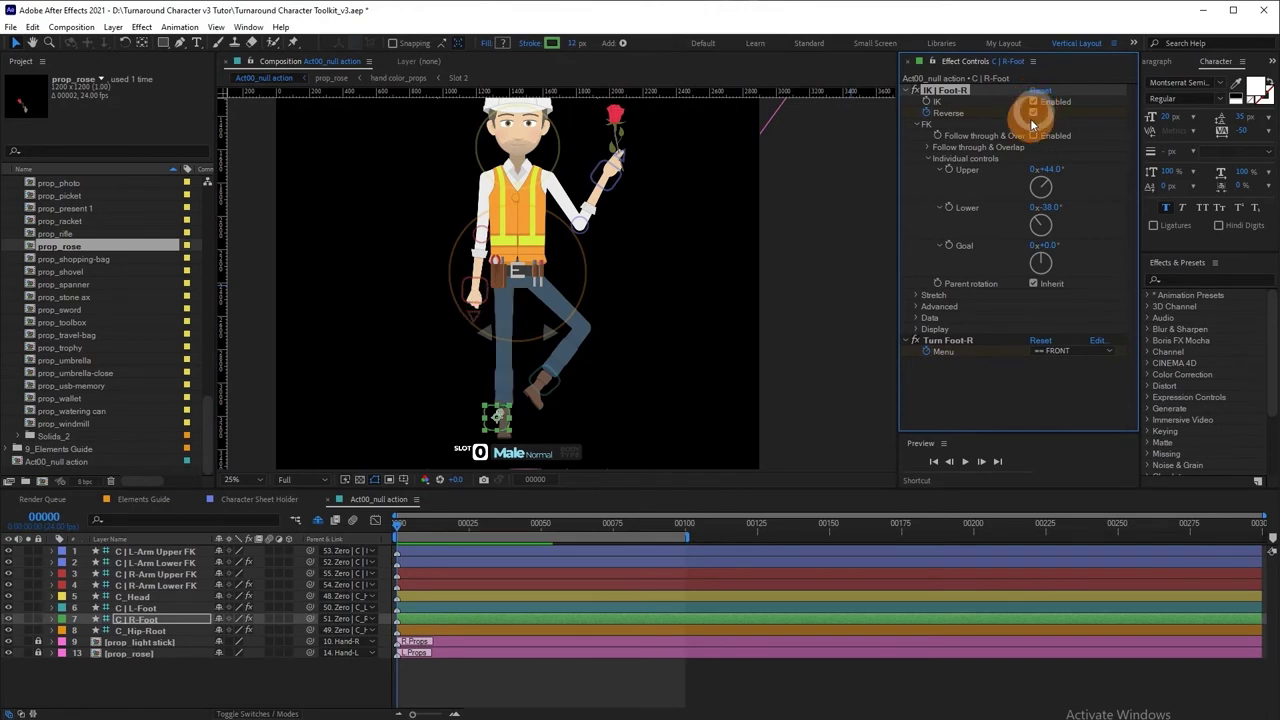
{"action": "left_click", "coordinate": [920, 124]}
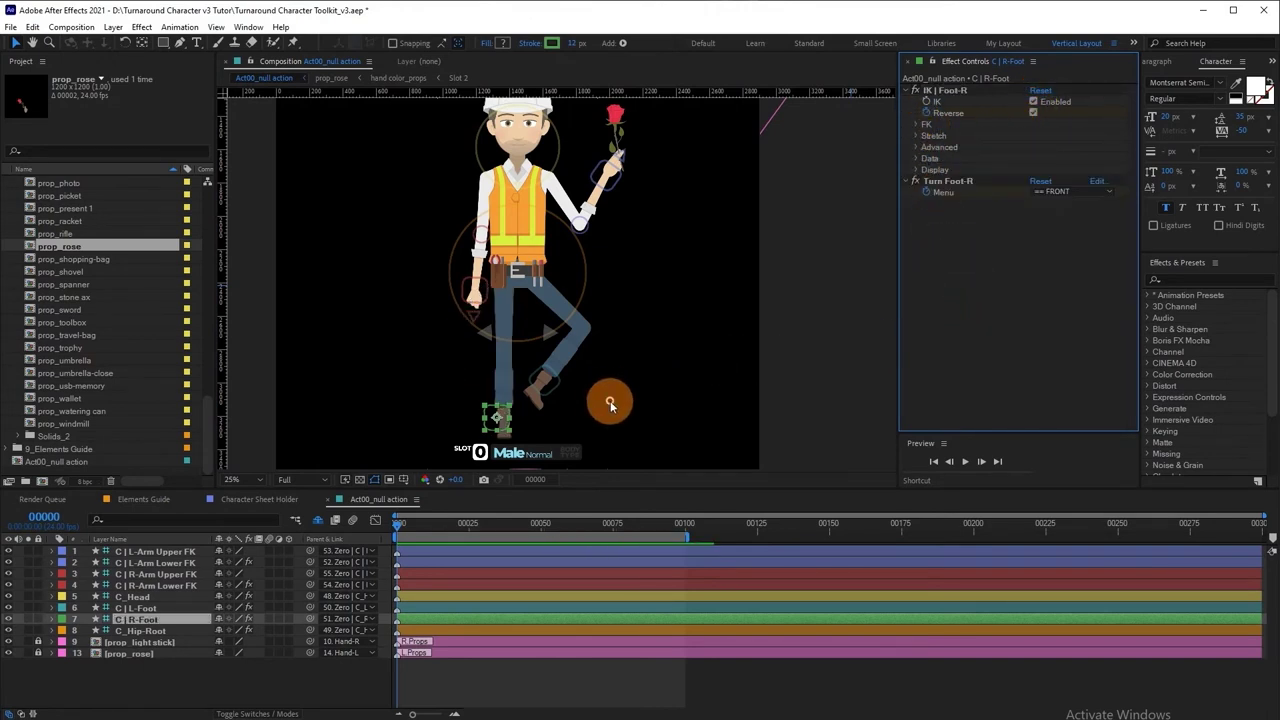
Step: Set the Setup layer's Slot Number to 1 and its Body Type to Female
{"action": "left_click", "coordinate": [563, 442]}
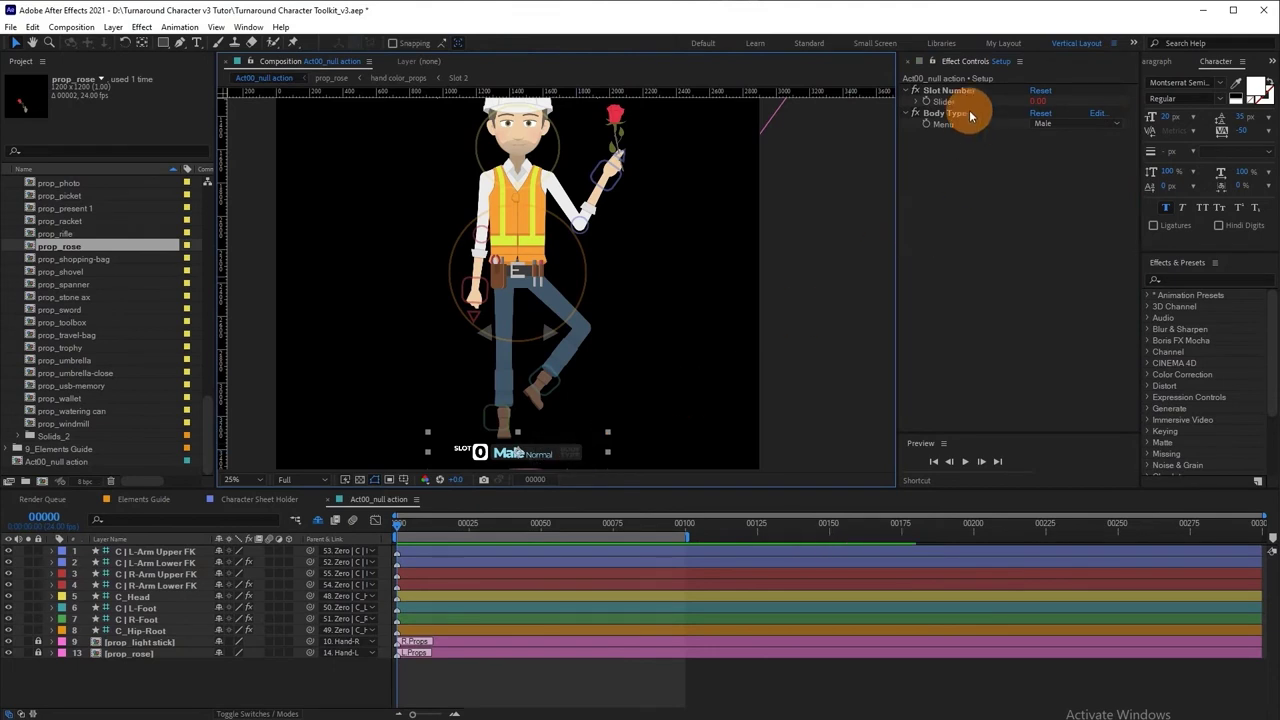
{"action": "left_click", "coordinate": [969, 116]}
{"action": "left_click", "coordinate": [1038, 101]}
{"action": "type", "text": "1"}
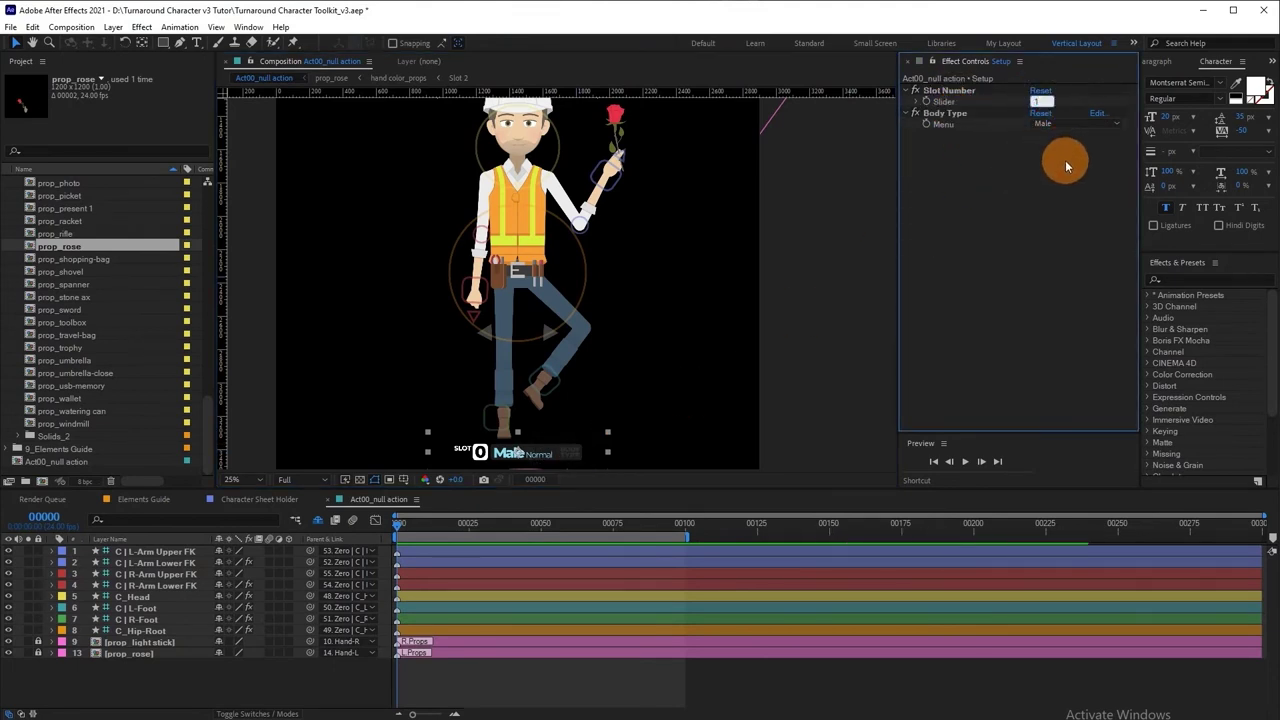
{"action": "key", "text": "Return"}
{"action": "left_click", "coordinate": [1060, 124]}
{"action": "left_click", "coordinate": [1060, 159]}
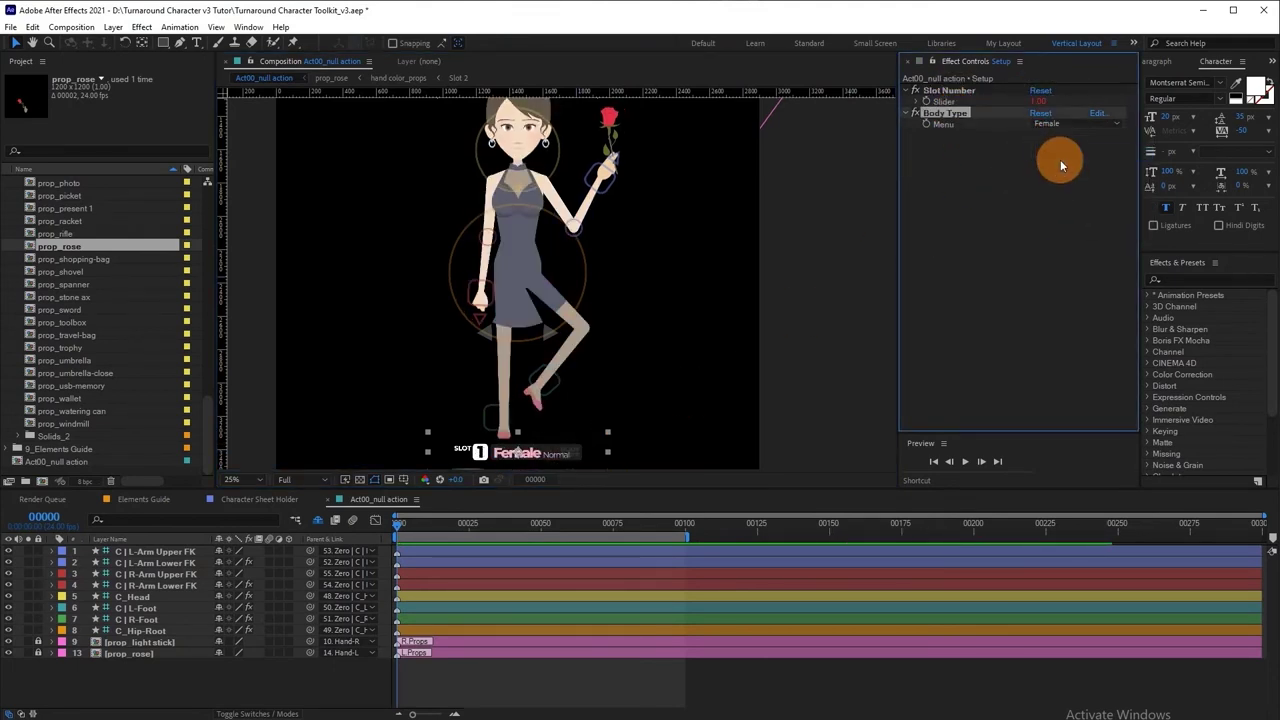
{"action": "left_click", "coordinate": [1058, 172]}
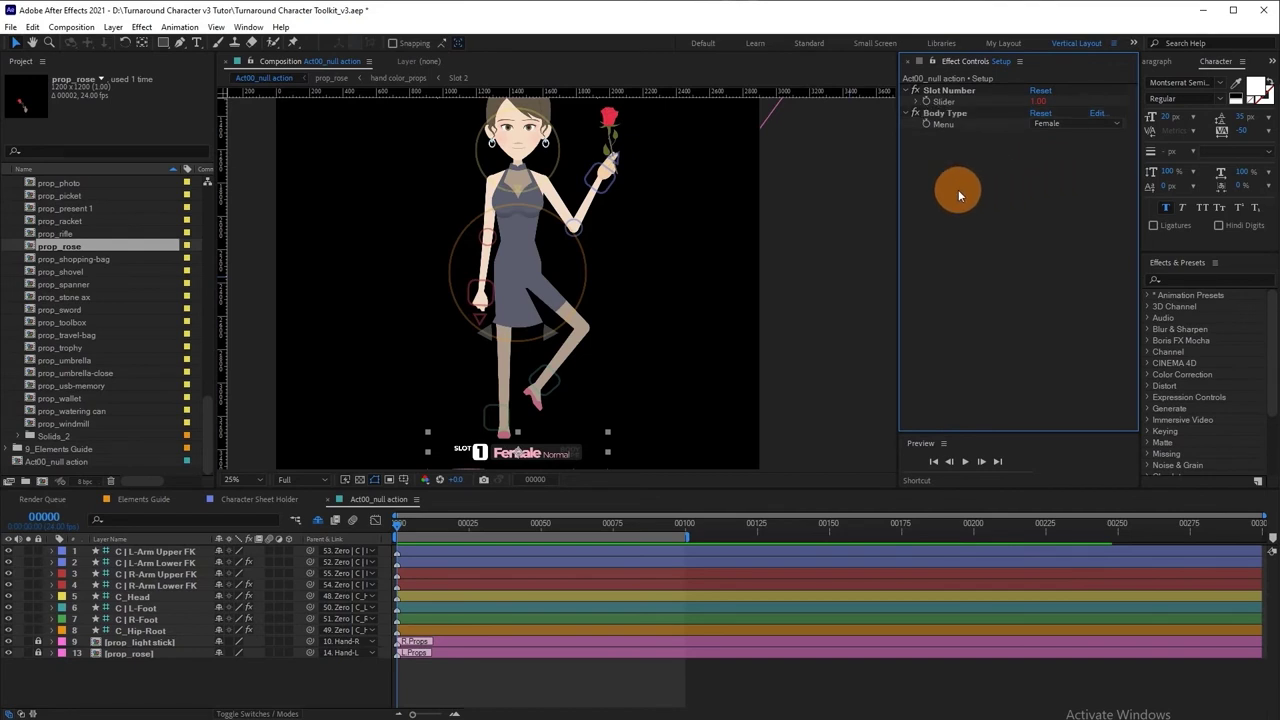
Step: Switch Turn_Body on C_Hip-Root through HALF R and SIDE R to preview the turns, and return it to FRONT
{"action": "left_click", "coordinate": [562, 290]}
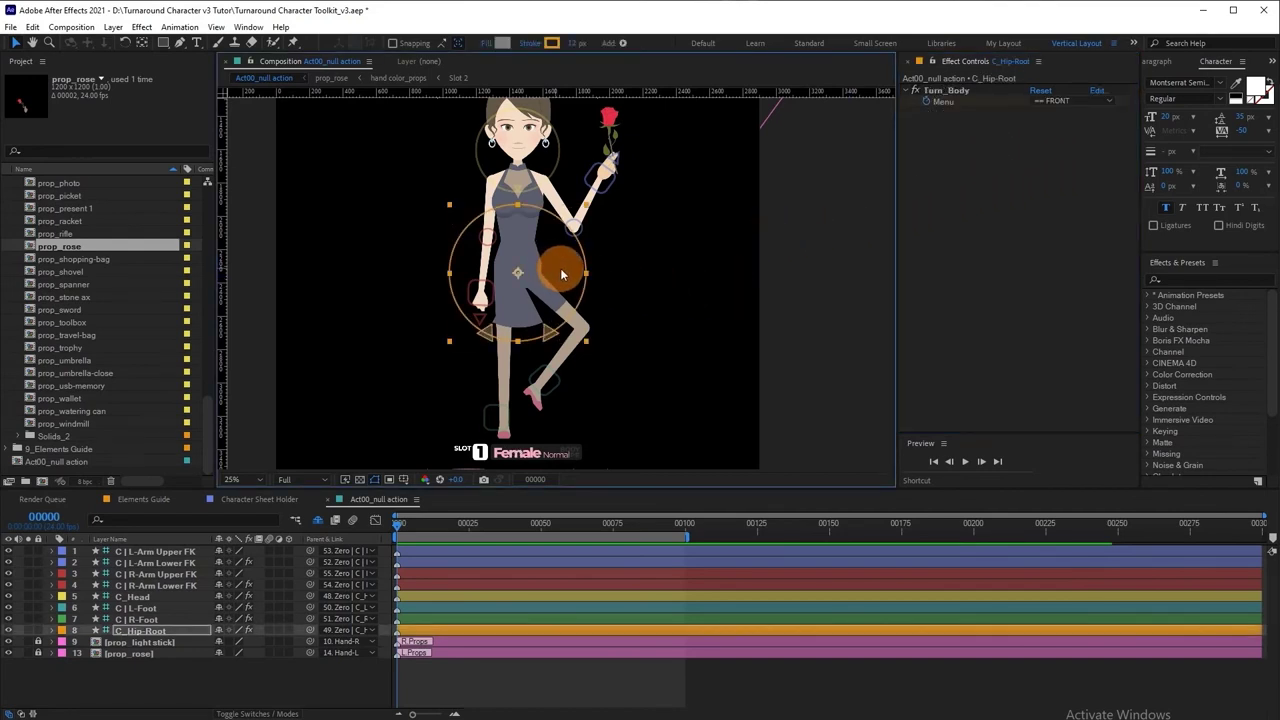
{"action": "left_click", "coordinate": [1060, 108]}
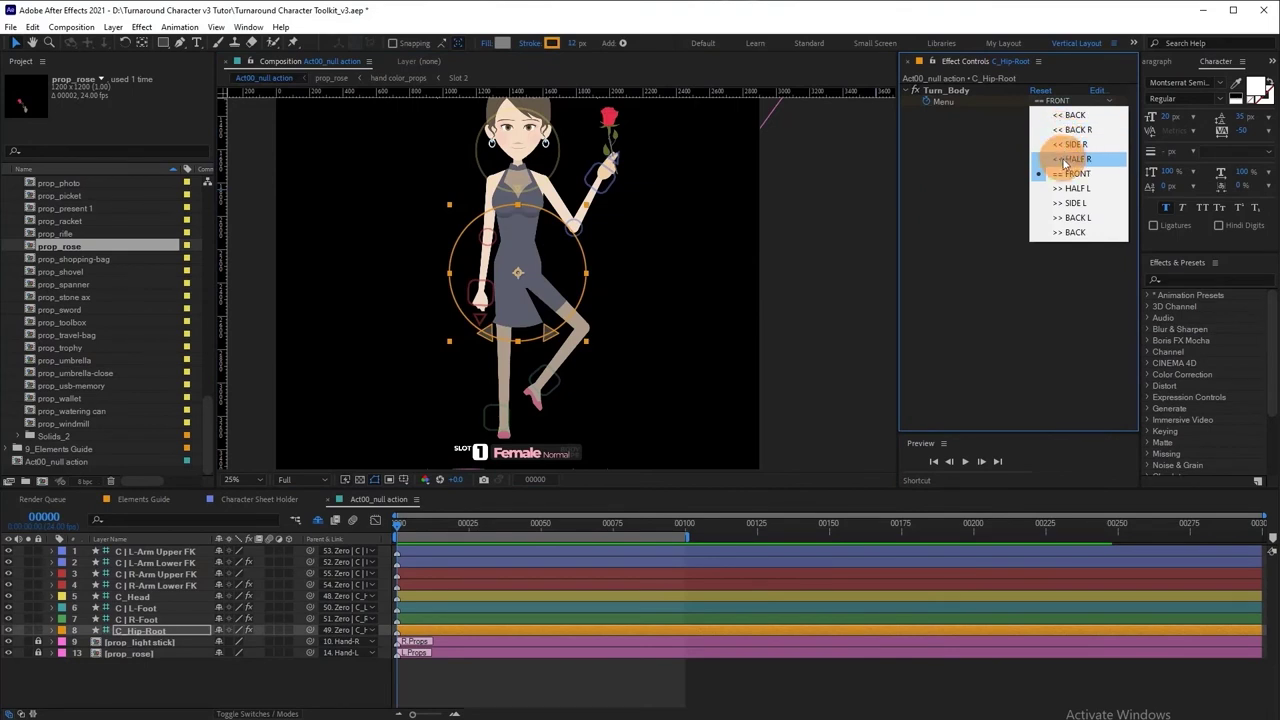
{"action": "left_click", "coordinate": [1064, 166]}
{"action": "left_click", "coordinate": [1063, 101]}
{"action": "left_click", "coordinate": [1068, 144]}
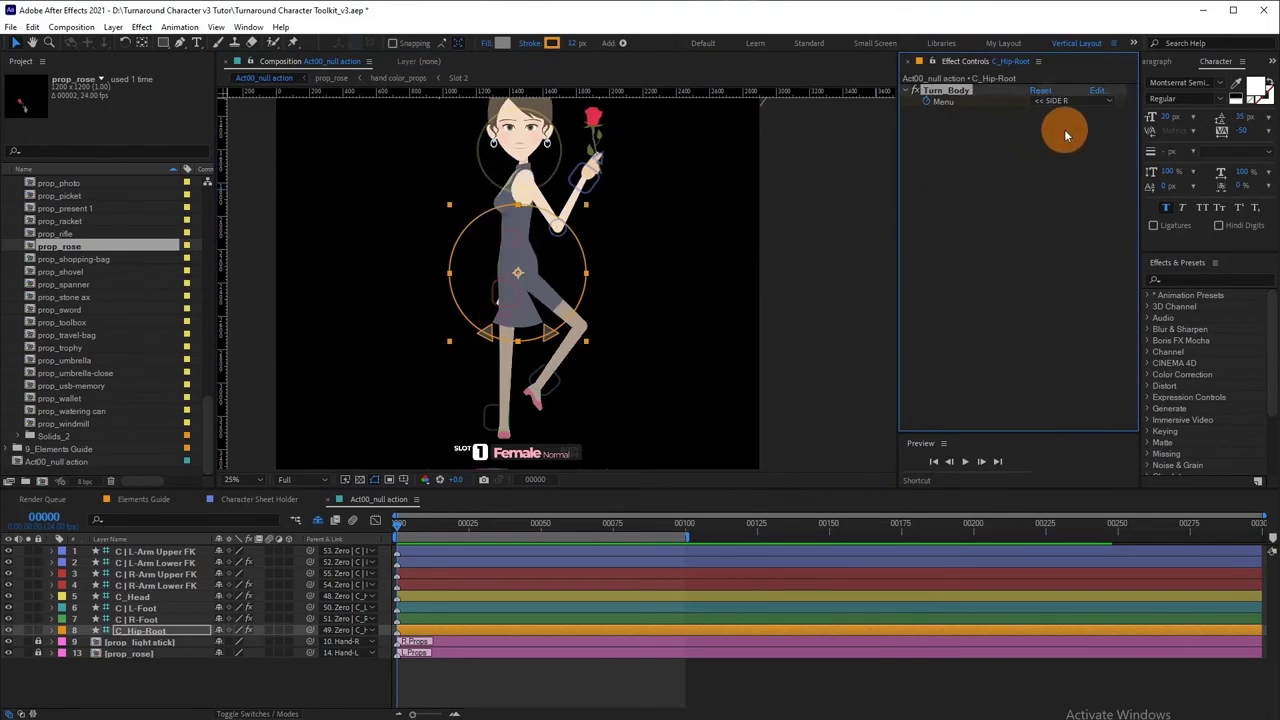
{"action": "left_click", "coordinate": [1064, 101]}
{"action": "left_click", "coordinate": [1067, 175]}
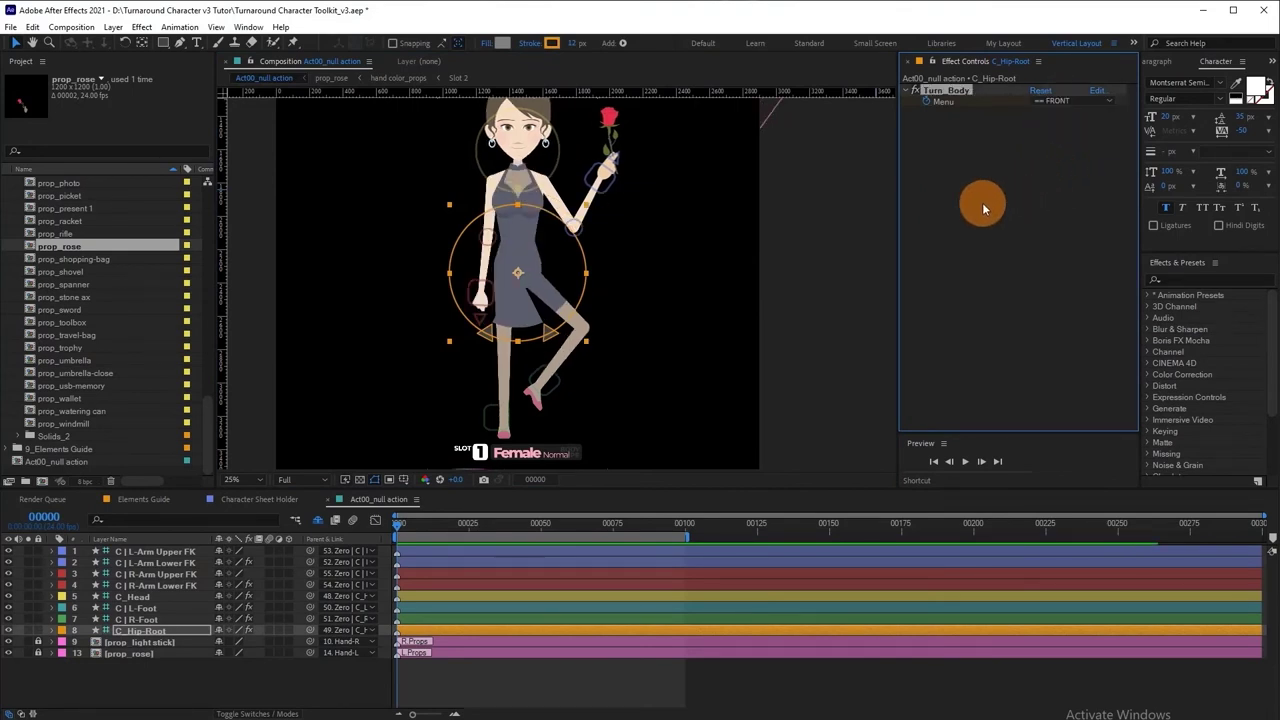
Step: Rotate the triangular skirt handle on C_Hip-Root outward so the skirt spreads over the raised left thigh
{"action": "left_click", "coordinate": [547, 336]}
{"action": "key", "text": "w"}
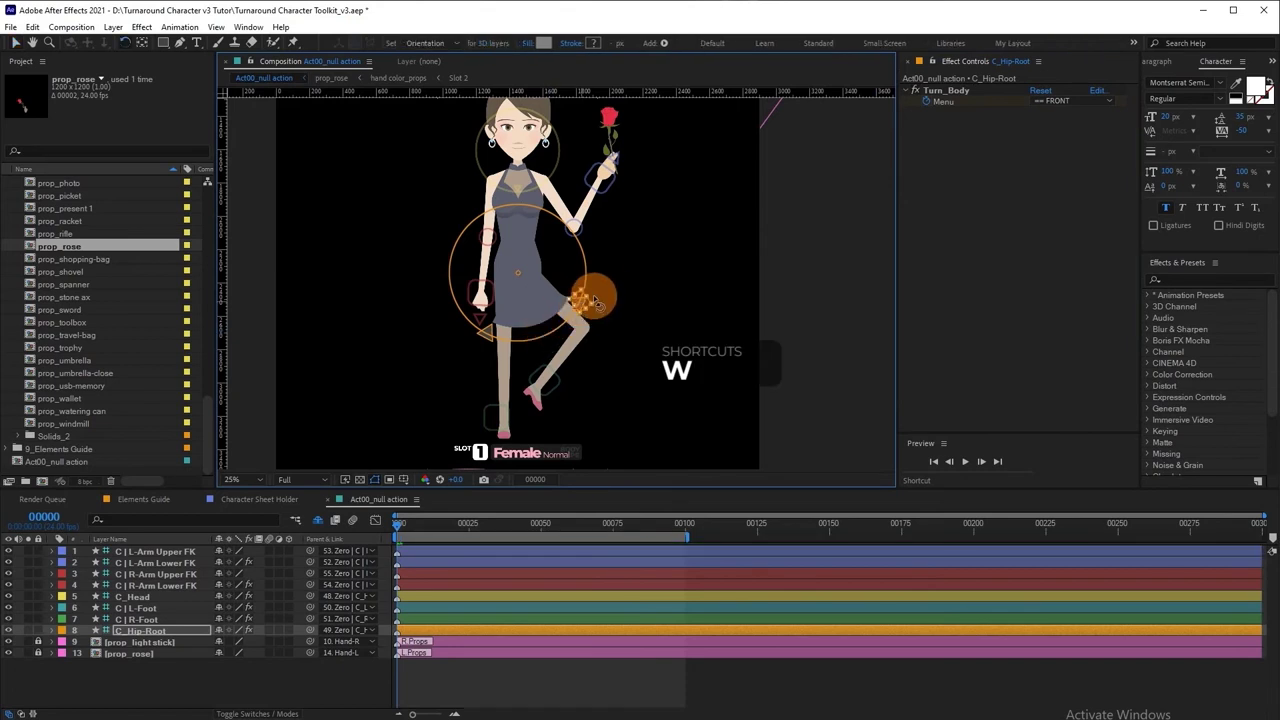
Step: At frame 25, rotate C_Hip-Root so the body leans toward the character's right and move the left foot across the standing leg
{"action": "left_click", "coordinate": [469, 538]}
{"action": "key", "text": "w"}
{"action": "left_click_drag", "start_coordinate": [524, 338], "coordinate": [578, 256]}
{"action": "key", "text": "v"}
{"action": "left_click_drag", "start_coordinate": [550, 373], "coordinate": [511, 356]}
Step: Rotate the skirt handle down to fit the bent left leg at frame 25, and scrub from frame 0 to review the motion
{"action": "left_click", "coordinate": [588, 298]}
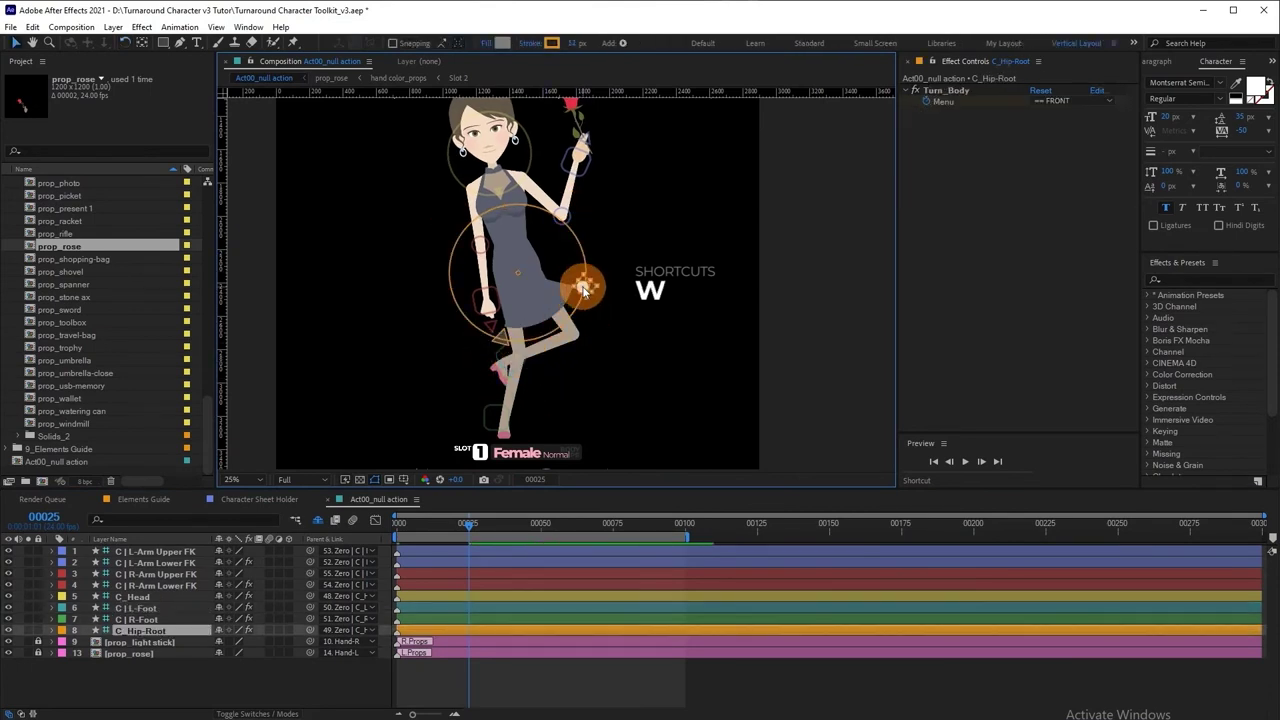
{"action": "key", "text": "w"}
{"action": "key", "text": "v"}
{"action": "left_click", "coordinate": [597, 366]}
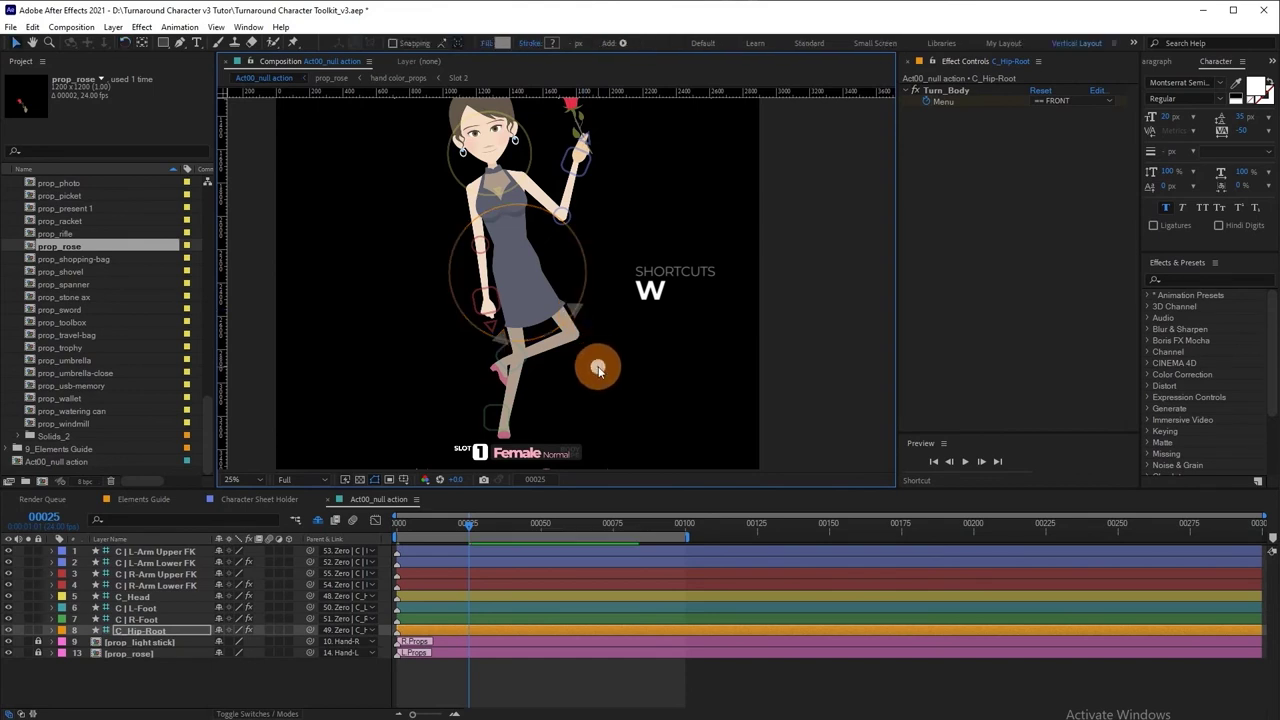
{"action": "left_click", "coordinate": [398, 528]}
{"action": "left_click_drag", "start_coordinate": [397, 528], "coordinate": [430, 529]}
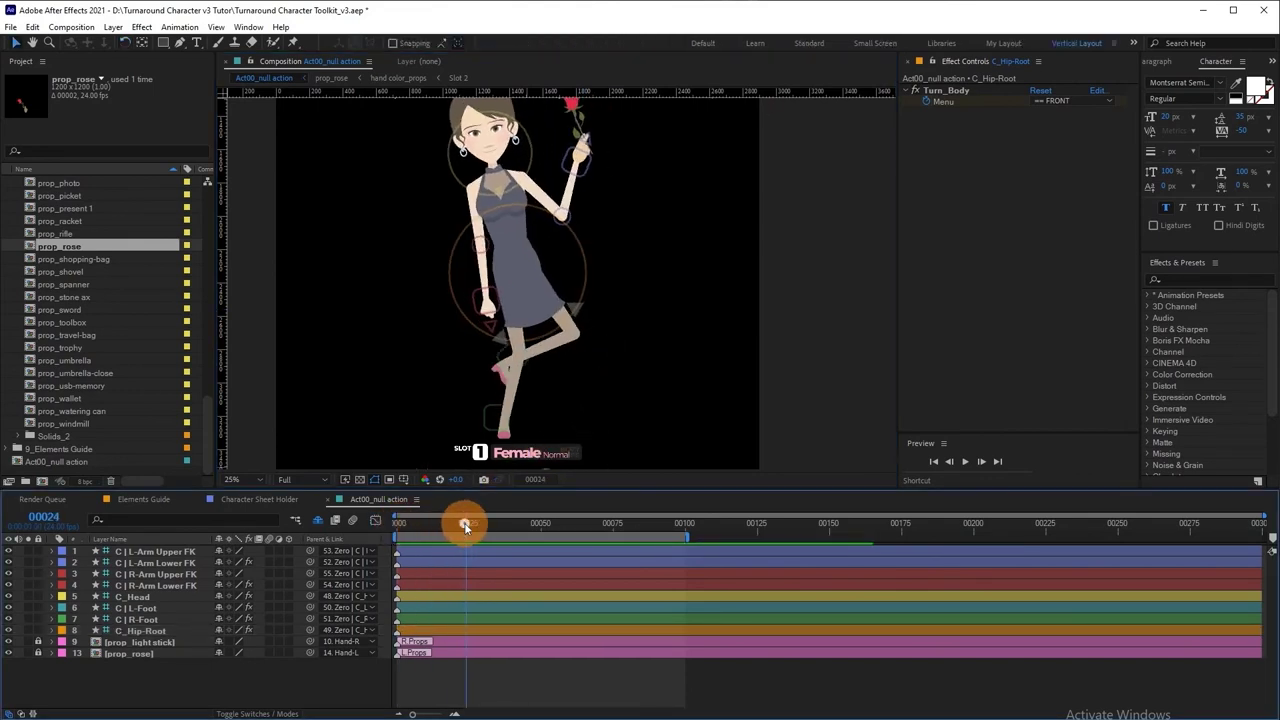